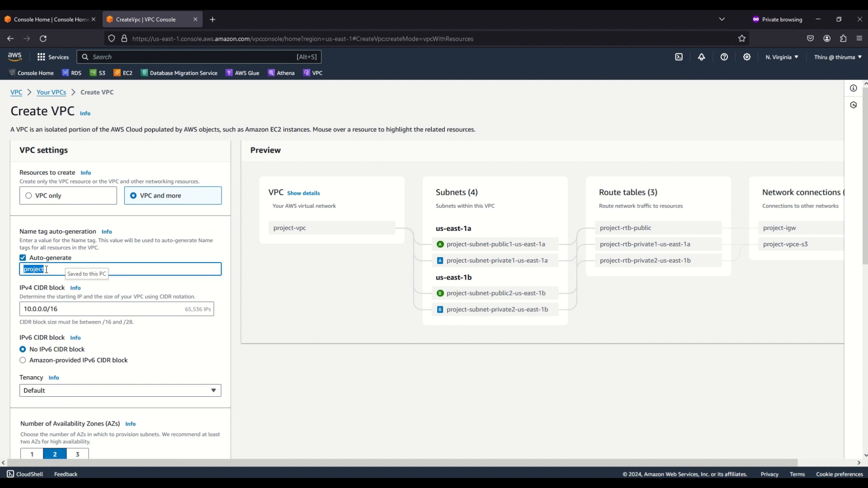
Set the auto-generated name tag for the VPC resources to EC2InstanceConnectDemo
type("Ec")
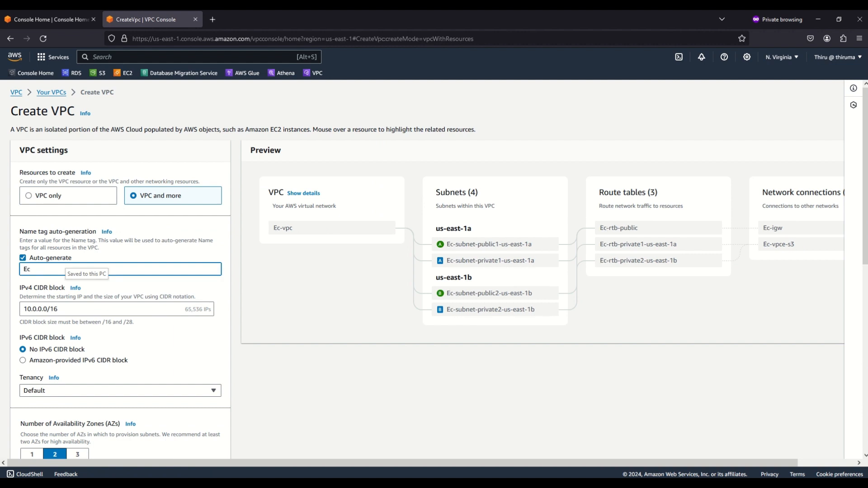
key("BackSpace")
type("C2")
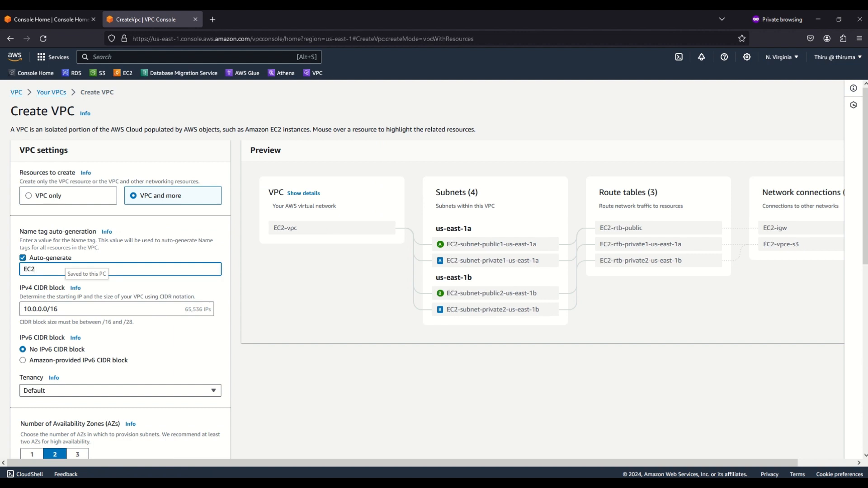
type("Instanc")
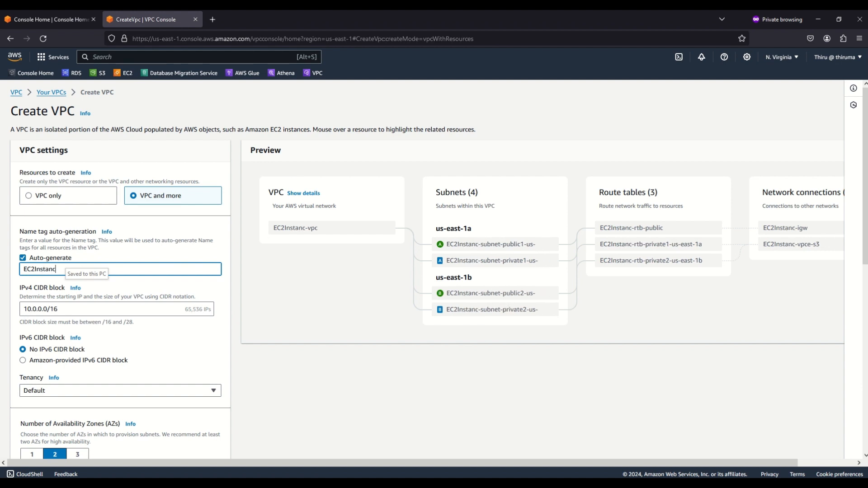
type("eConnect")
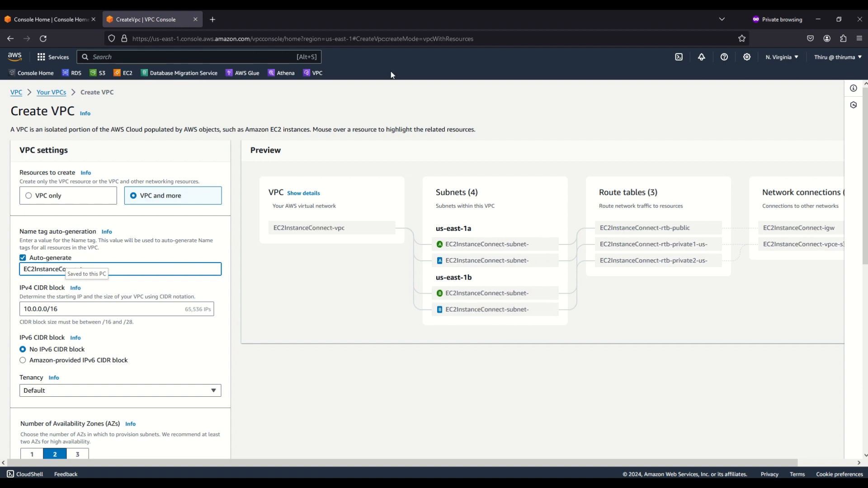
key("Tab")
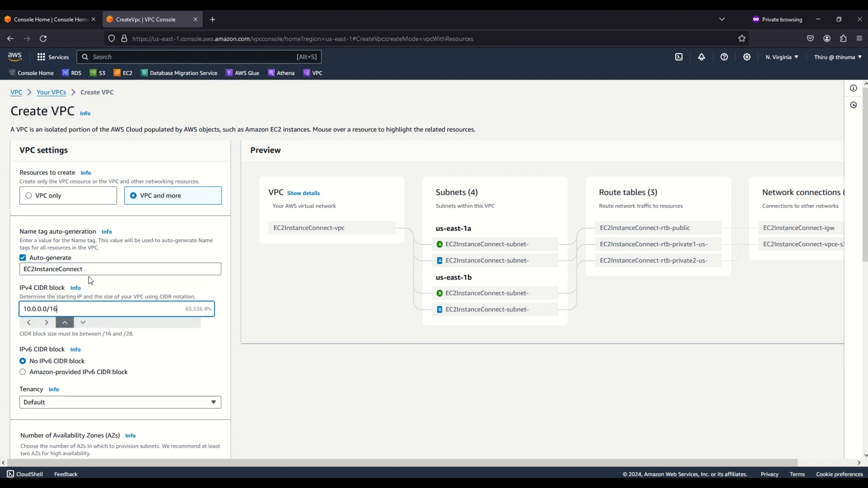
left_click(95, 266)
type("Demo")
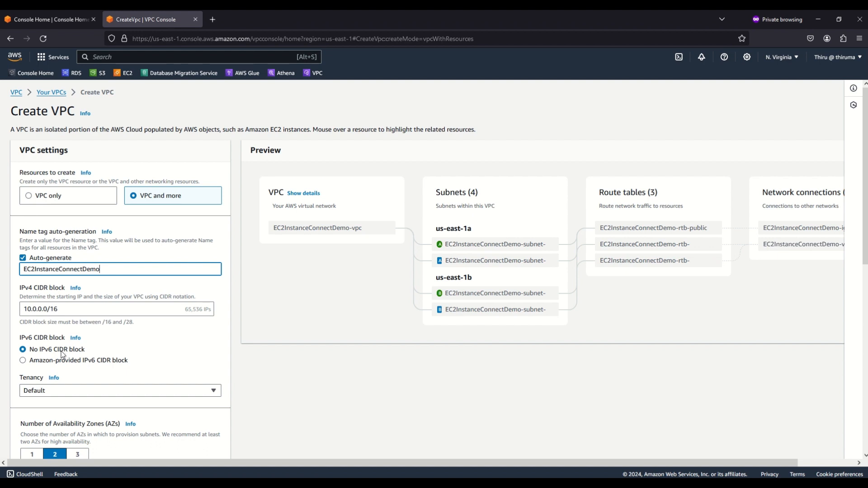
Set the number of public subnets to 0 and the VPC endpoints to None
scroll(239, 351, "down", 3)
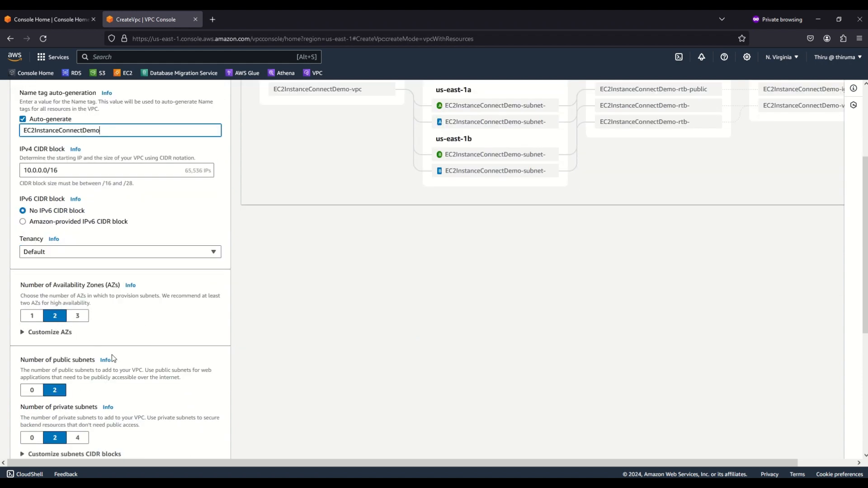
scroll(112, 355, "down", 2)
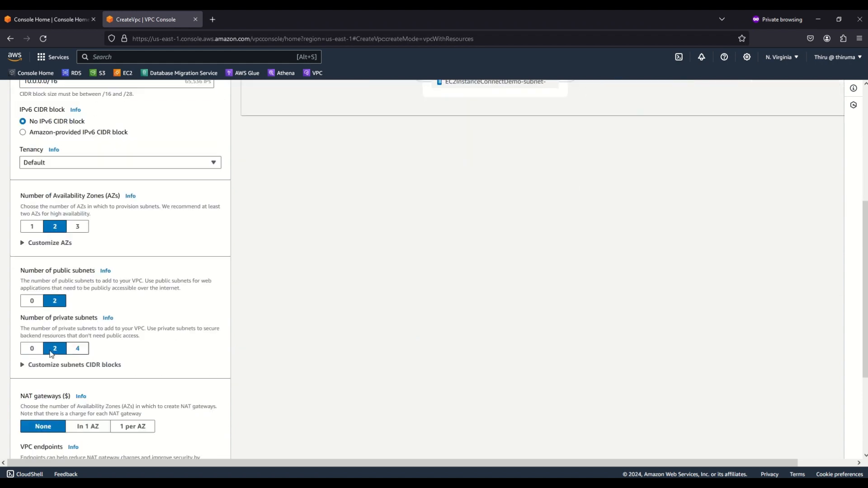
left_click(32, 302)
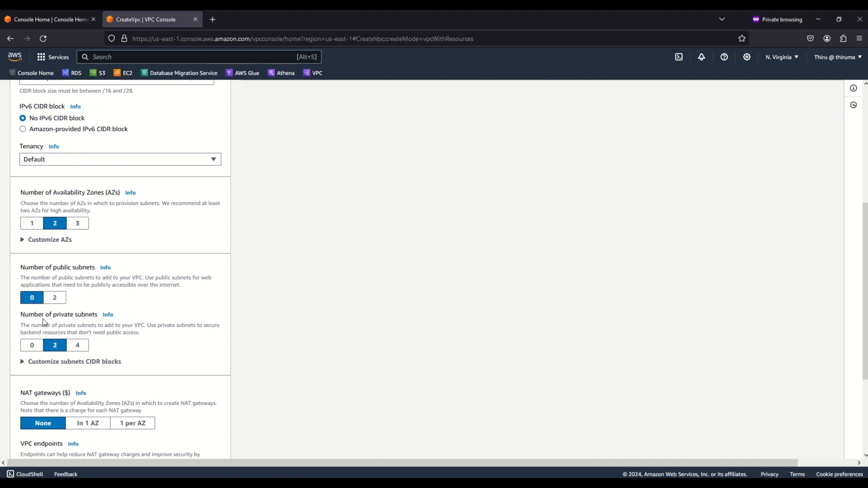
scroll(110, 349, "down", 1)
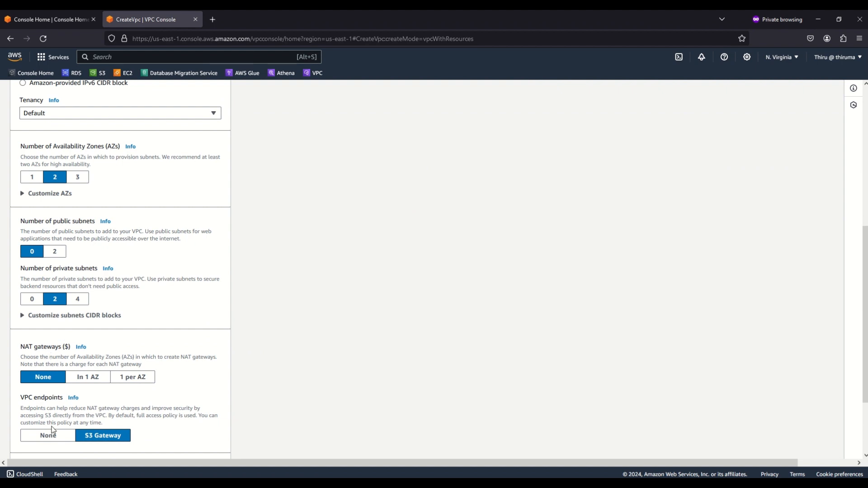
left_click(55, 438)
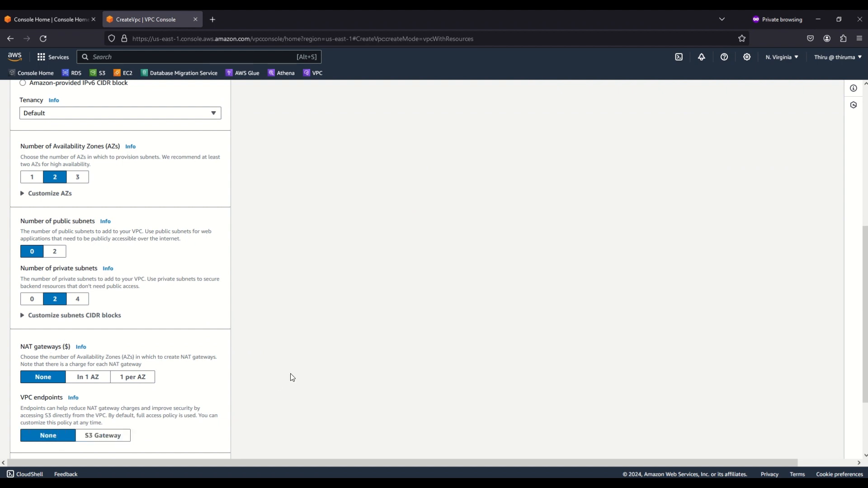
Review the remaining settings and the resource preview, and create the VPC
scroll(292, 359, "down", 2)
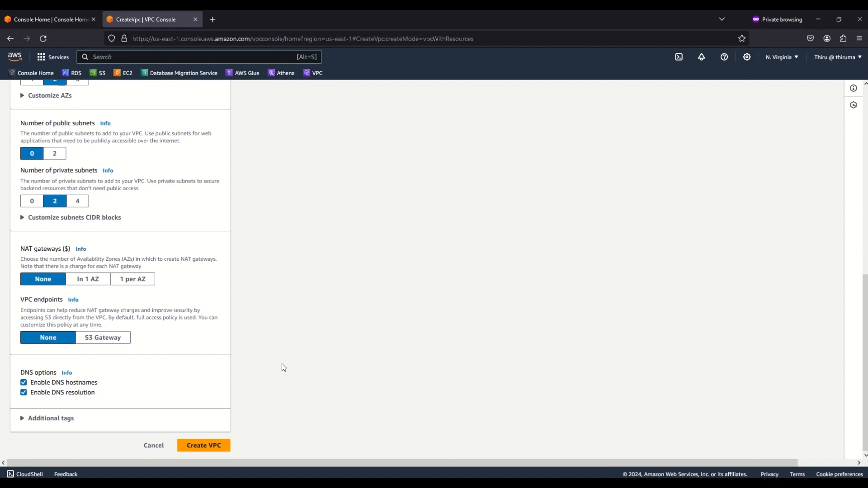
scroll(361, 358, "up", 8)
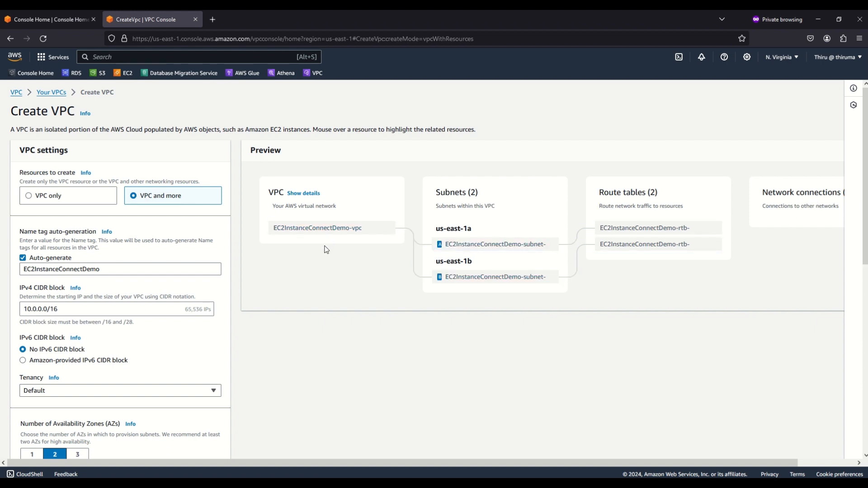
scroll(280, 282, "down", 6)
scroll(268, 333, "down", 2)
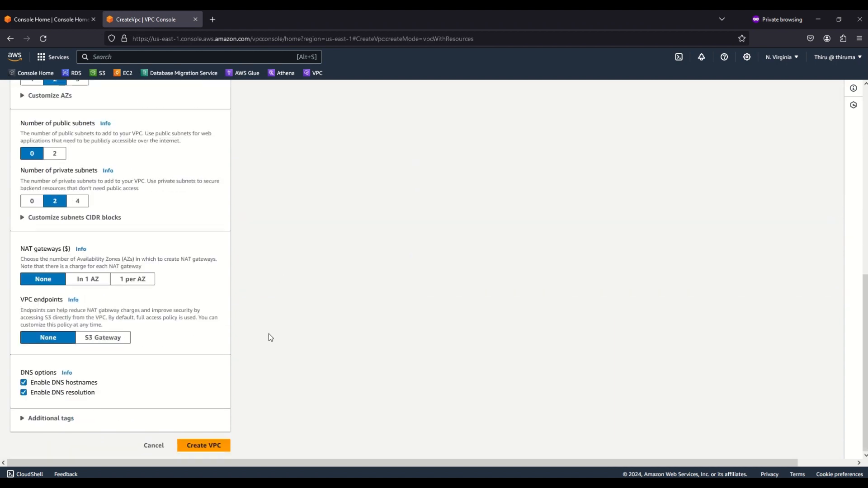
left_click(201, 445)
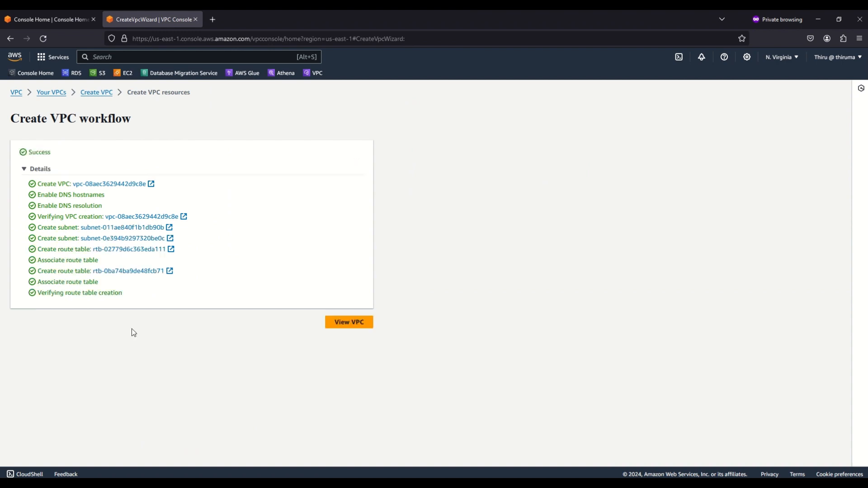
Open the list of VPCs and select EC2InstanceConnectDemo-vpc to view its details
left_click(349, 322)
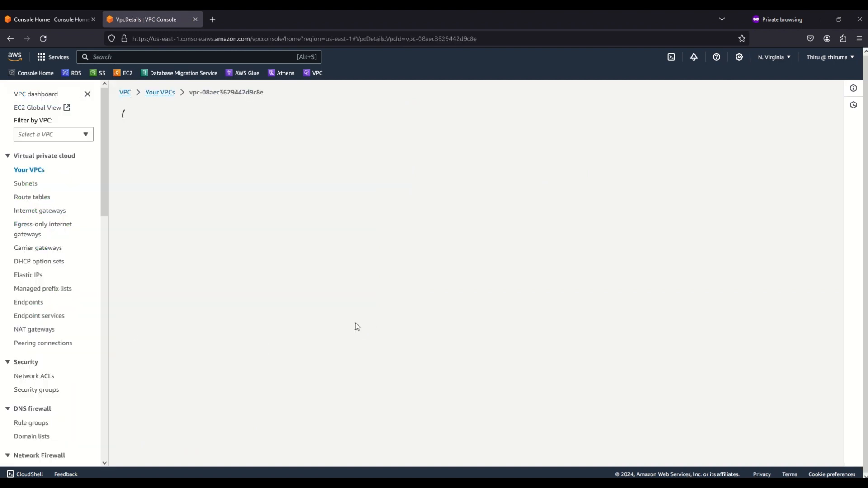
left_click(162, 93)
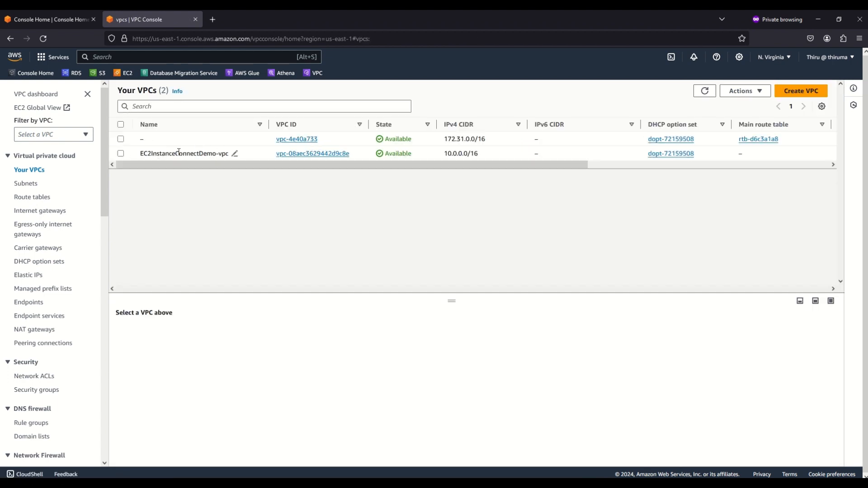
left_click(121, 154)
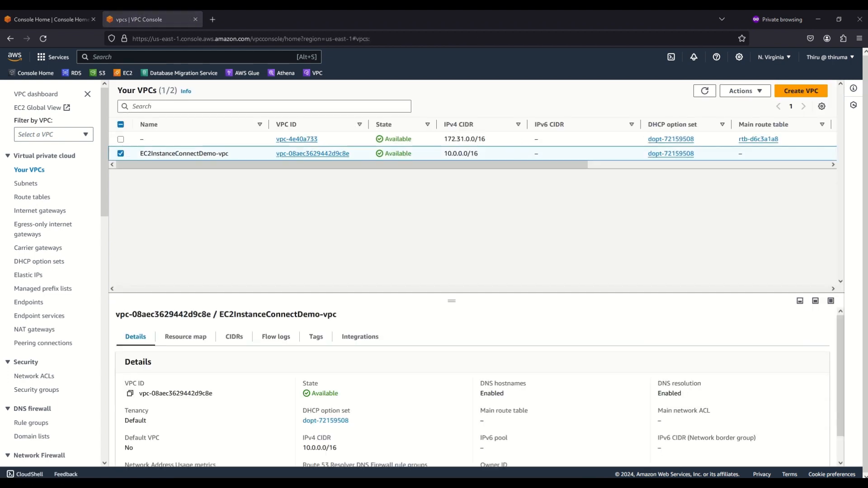
Start a new security group in the VPC console and name it EC2InstanceConnectSecurityGroup
right_click(53, 392)
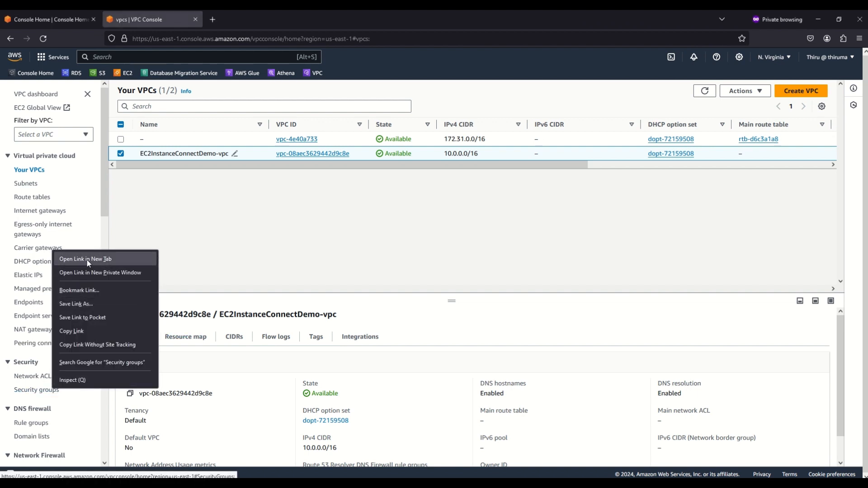
left_click(34, 388)
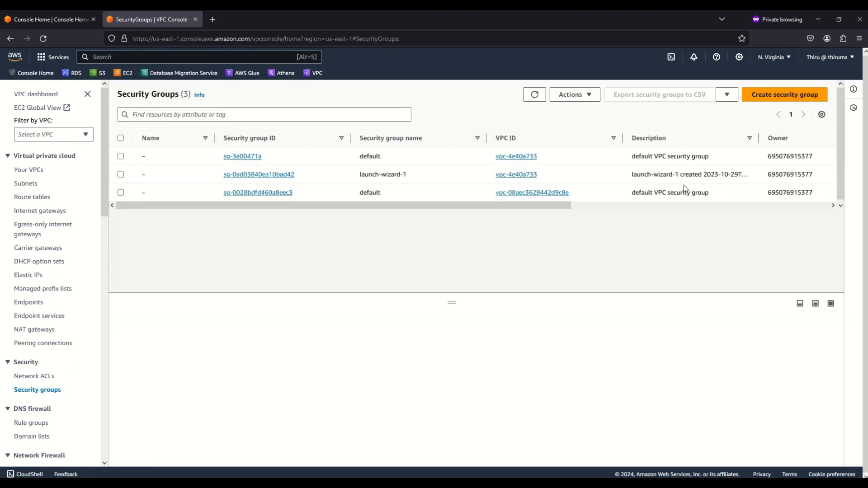
left_click(818, 96)
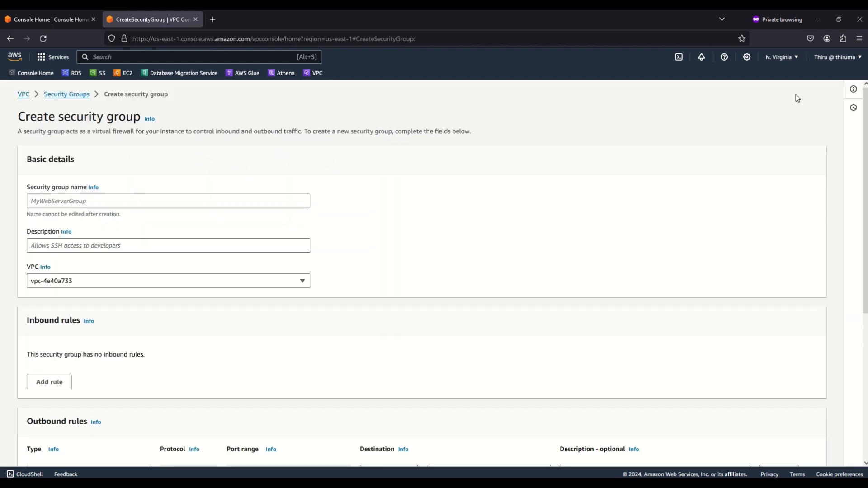
left_click(57, 201)
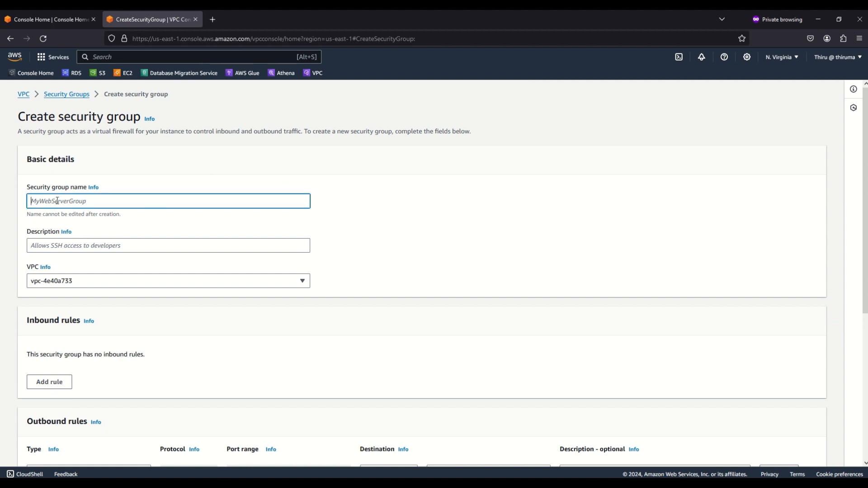
type("EC2InstanceConnectSecurityGroup")
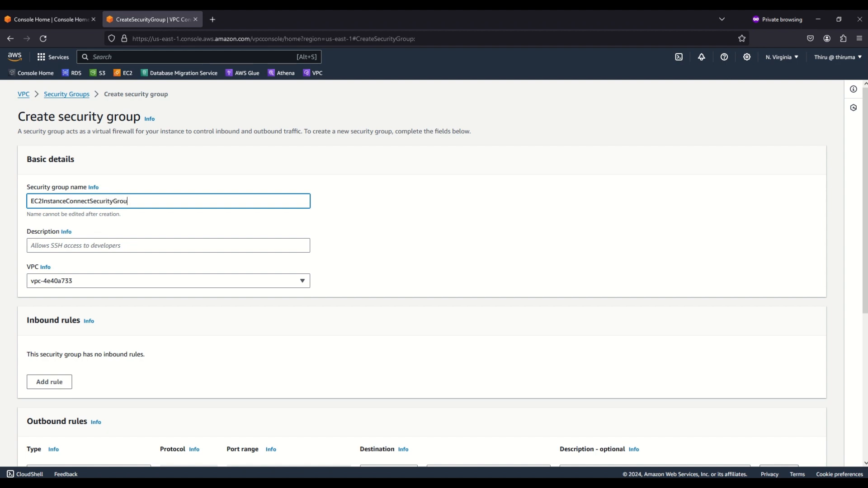
Reuse the name EC2InstanceConnectSecurityGroup as the description and assign the security group to EC2InstanceConnectDemo-vpc
double_click(70, 201)
key("ctrl+c")
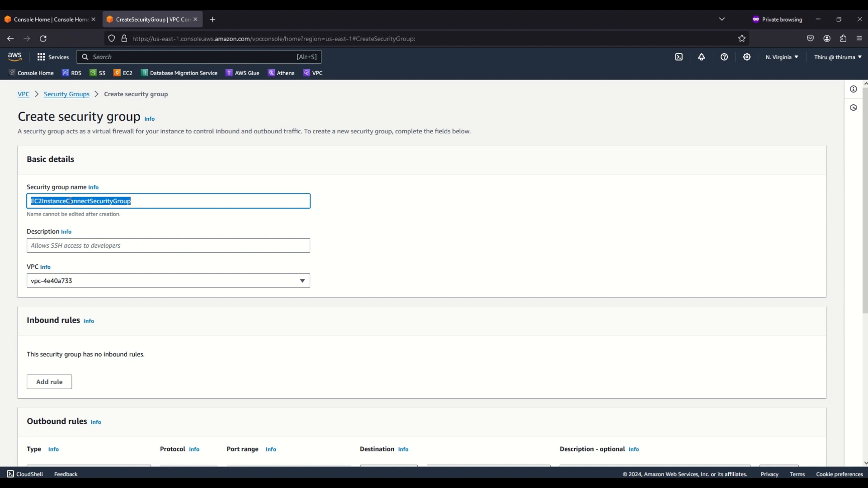
left_click(78, 248)
key("ctrl+v")
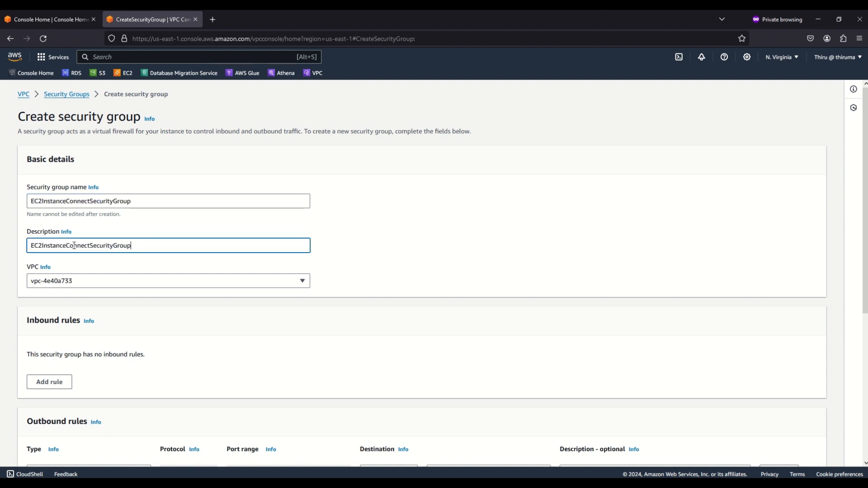
left_click(76, 280)
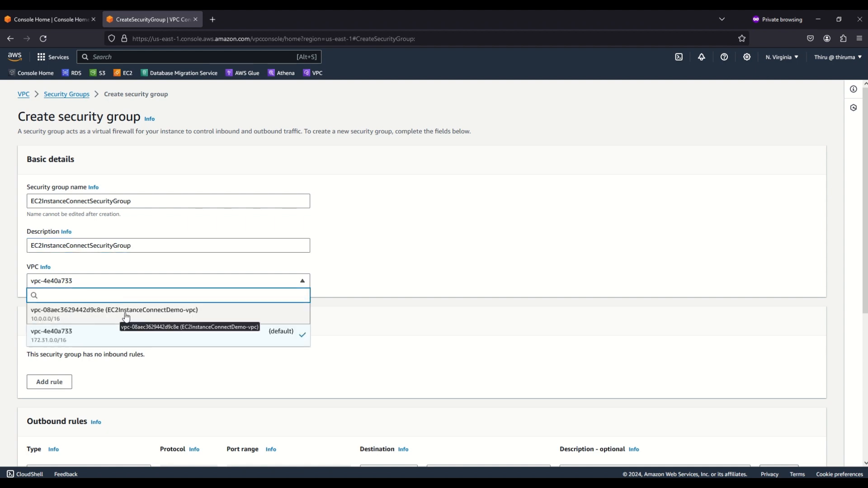
left_click(160, 316)
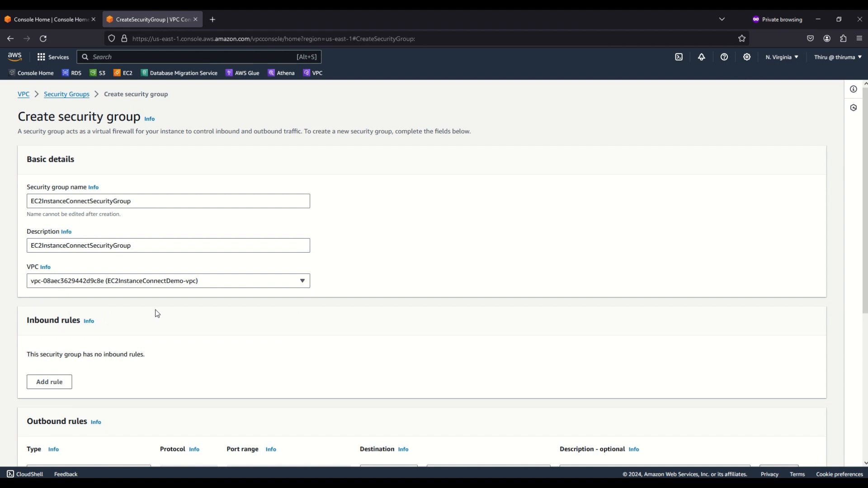
Create the EC2InstanceConnectSecurityGroup security group with no inbound rules and the default all-traffic outbound rule
scroll(243, 329, "down", 1)
scroll(244, 329, "down", 5)
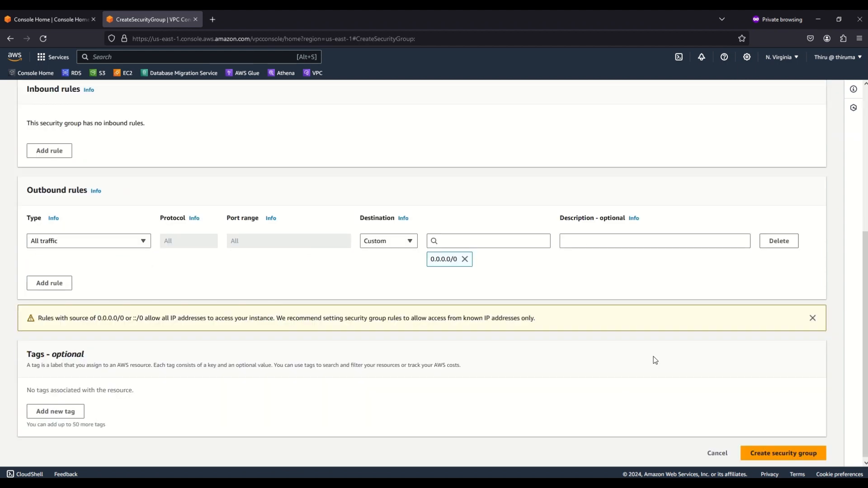
left_click(774, 454)
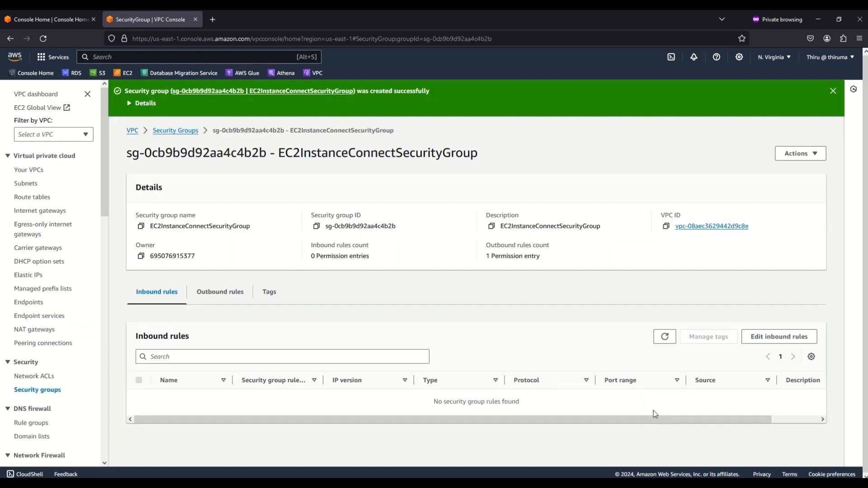
Start another security group from the security groups list and name it EC2InstanceSecurityGroup
left_click(178, 132)
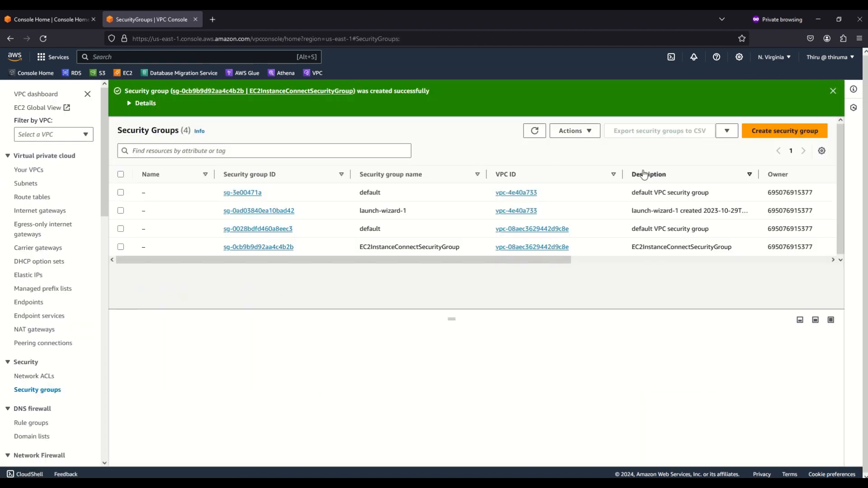
left_click(777, 133)
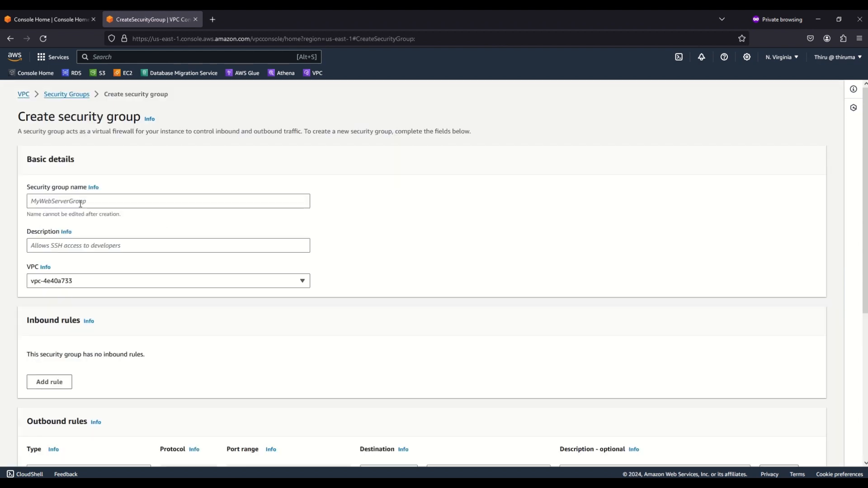
left_click(70, 199)
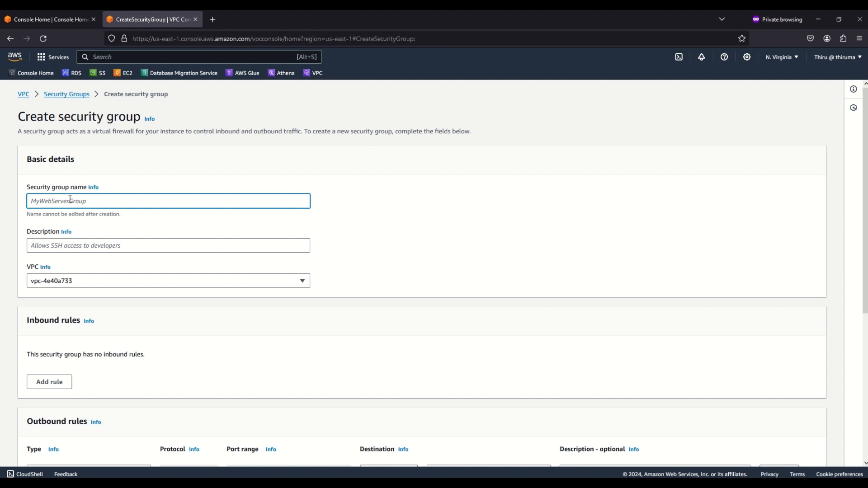
type("EC2InstanceSecurityGroup")
Reuse the name EC2InstanceSecurityGroup as the description and assign this second group to EC2InstanceConnectDemo-vpc
double_click(90, 204)
key("ctrl+c")
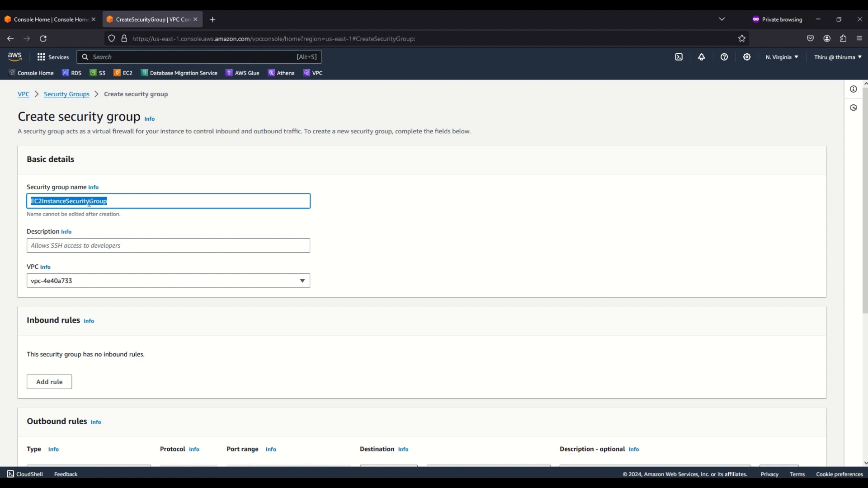
left_click(71, 245)
key("ctrl+v")
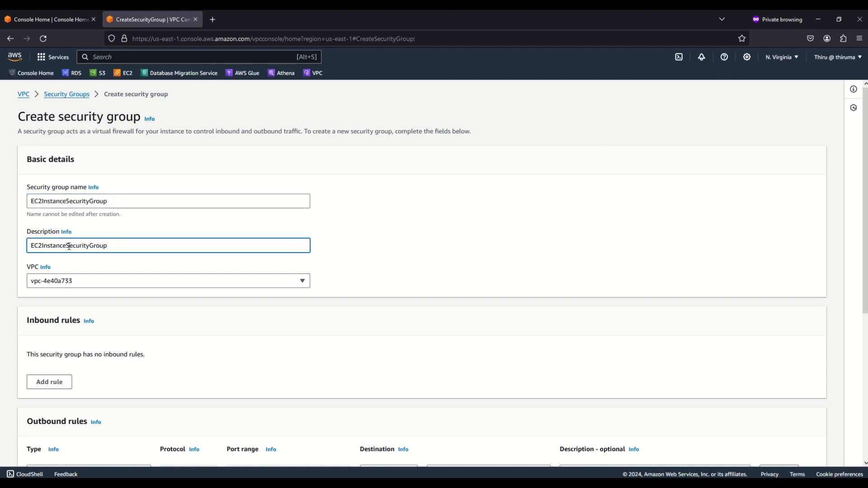
left_click(77, 283)
left_click(79, 312)
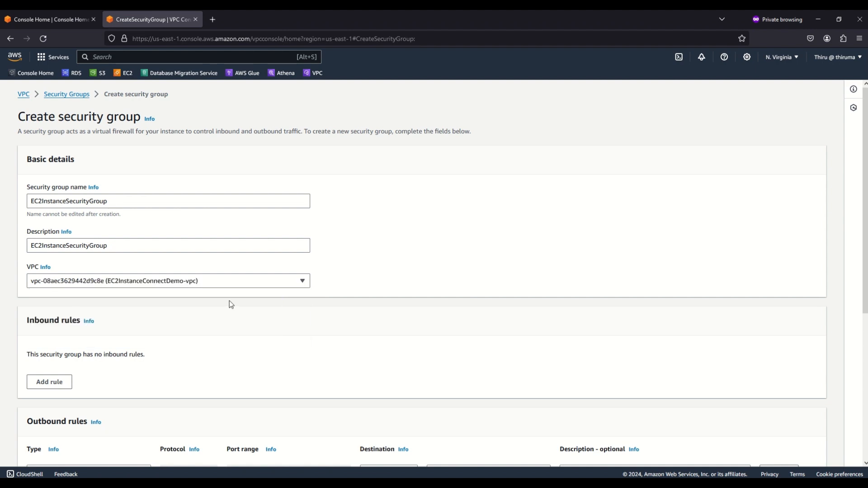
Create the EC2InstanceSecurityGroup security group with no inbound rules and the default all-traffic outbound rule, and return to the security groups list
scroll(223, 314, "down", 5)
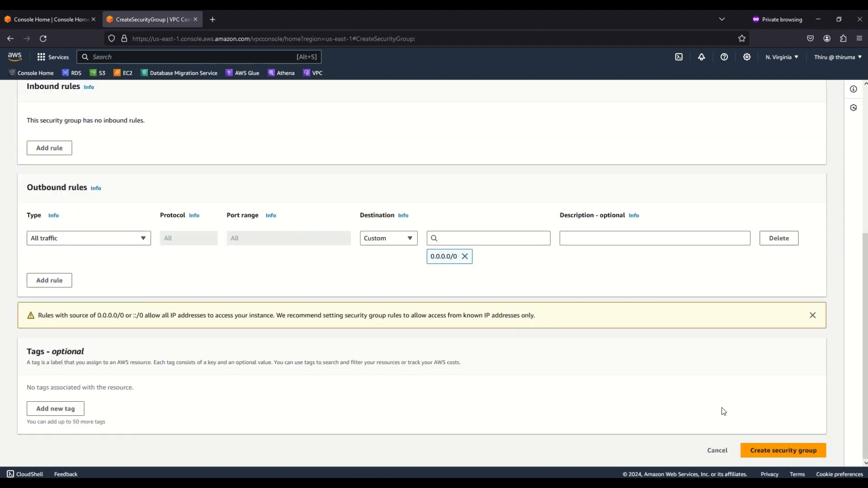
left_click(751, 451)
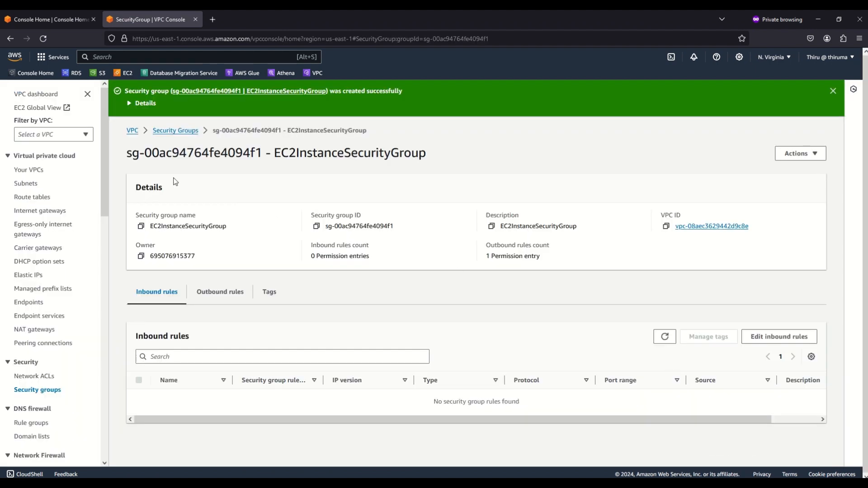
left_click(179, 131)
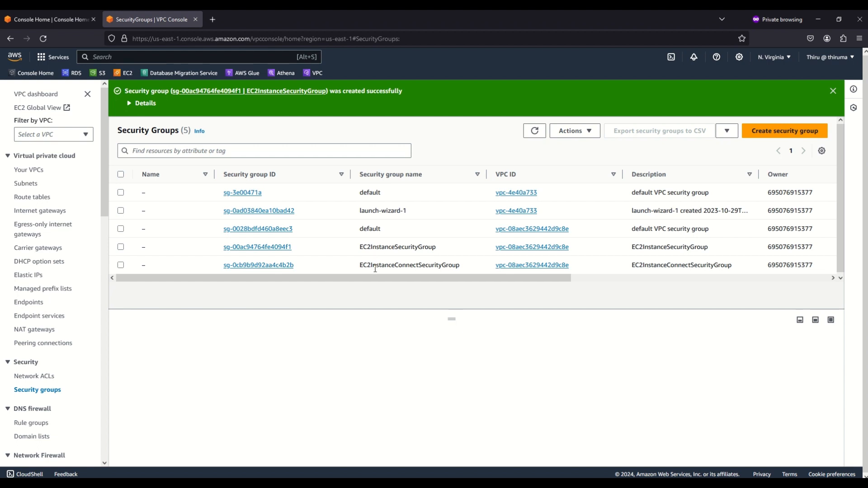
Check the inbound and outbound rules of EC2InstanceConnectSecurityGroup and open its outbound rules for editing
left_click(120, 265)
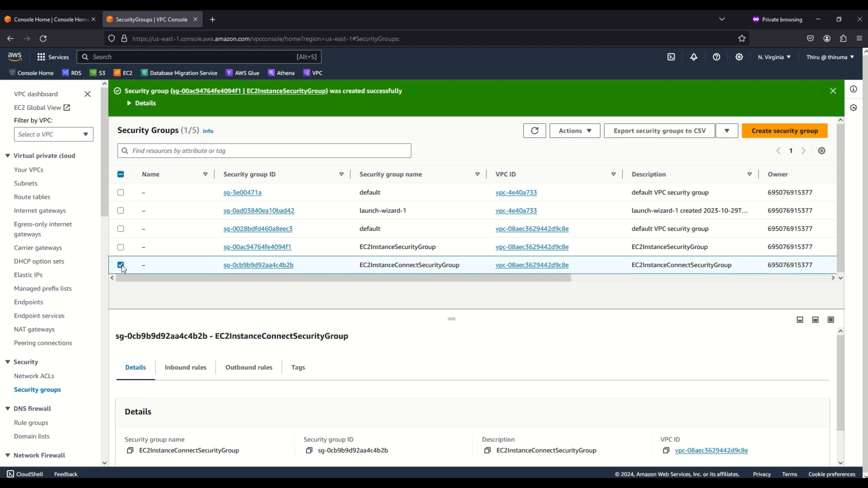
scroll(232, 338, "down", 2)
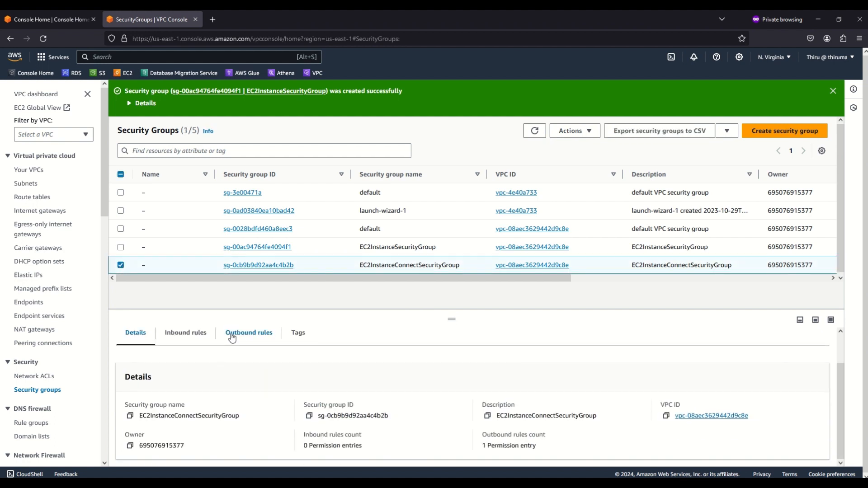
left_click(195, 334)
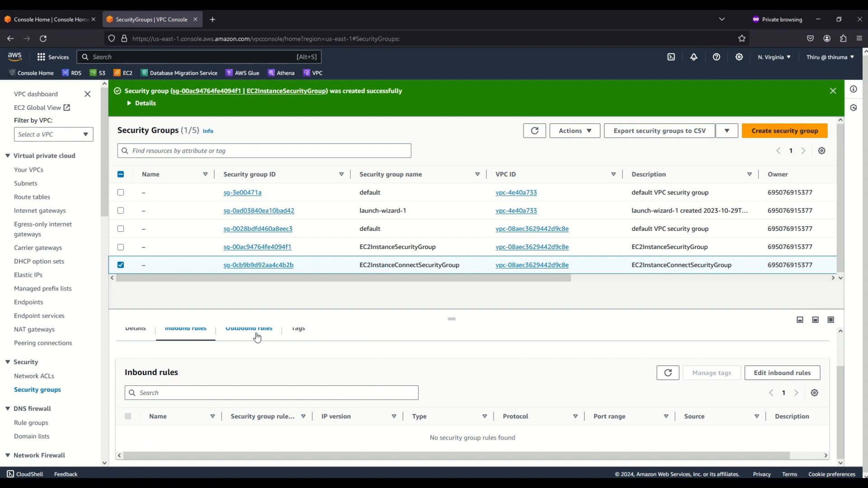
scroll(256, 336, "up", 2)
left_click(255, 369)
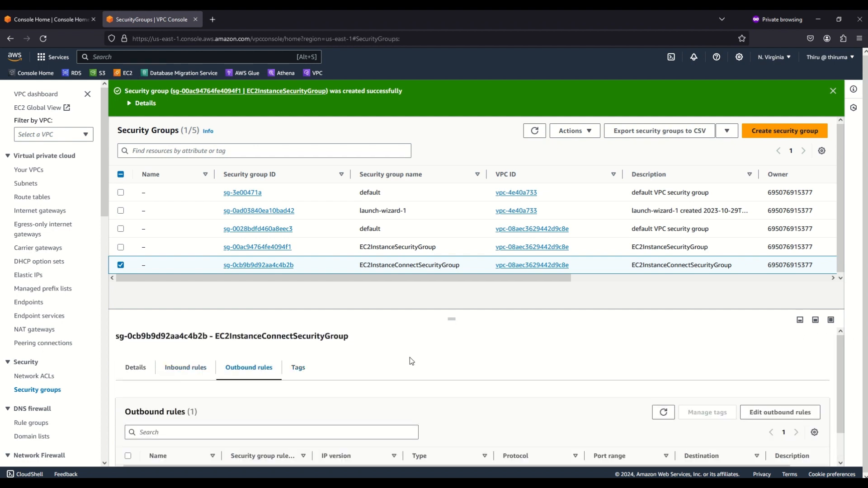
scroll(406, 358, "down", 2)
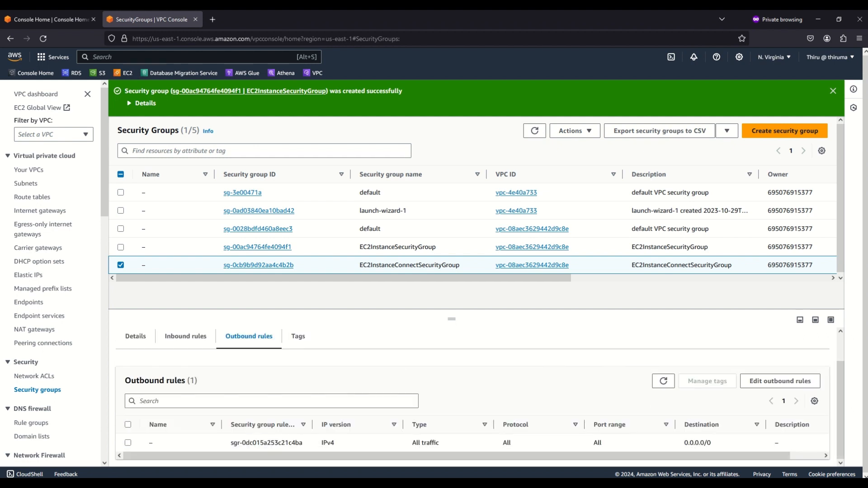
left_click(763, 382)
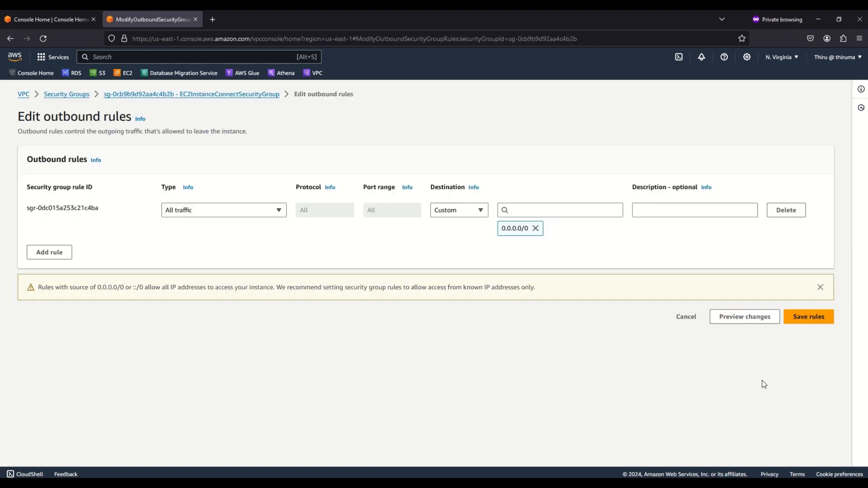
Replace the all-traffic outbound rule with an SSH rule whose destination is EC2InstanceSecurityGroup, and save the rules
left_click(58, 252)
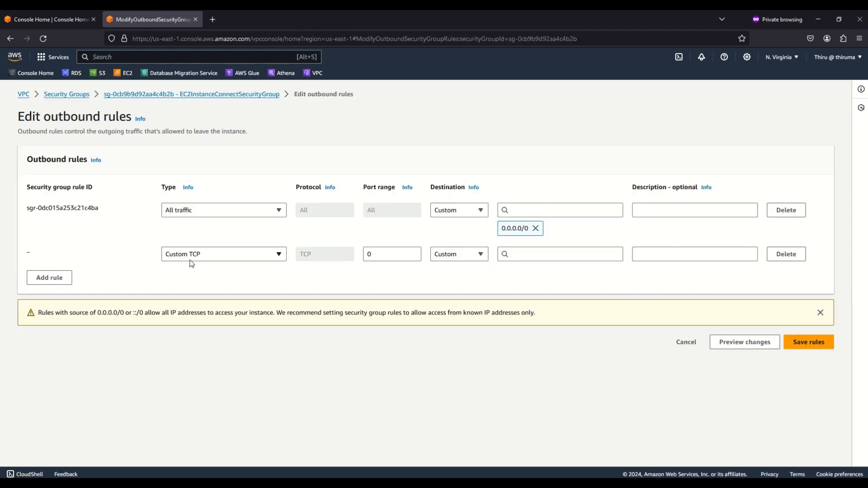
left_click(222, 254)
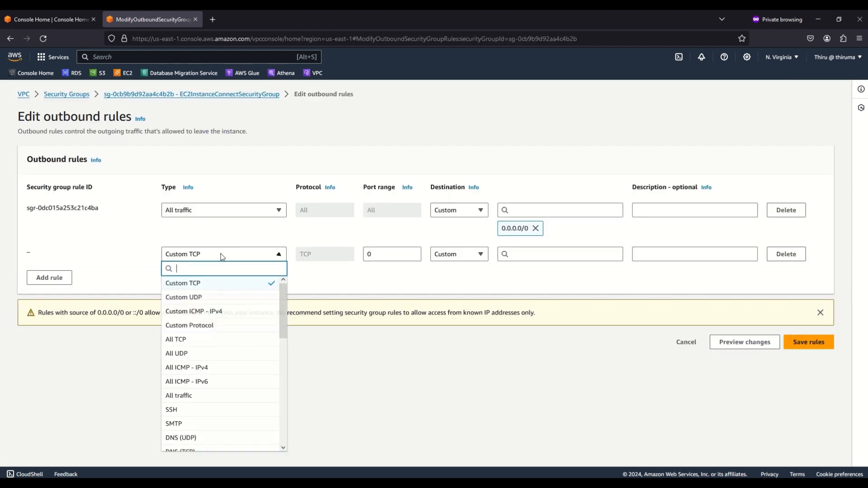
left_click(194, 410)
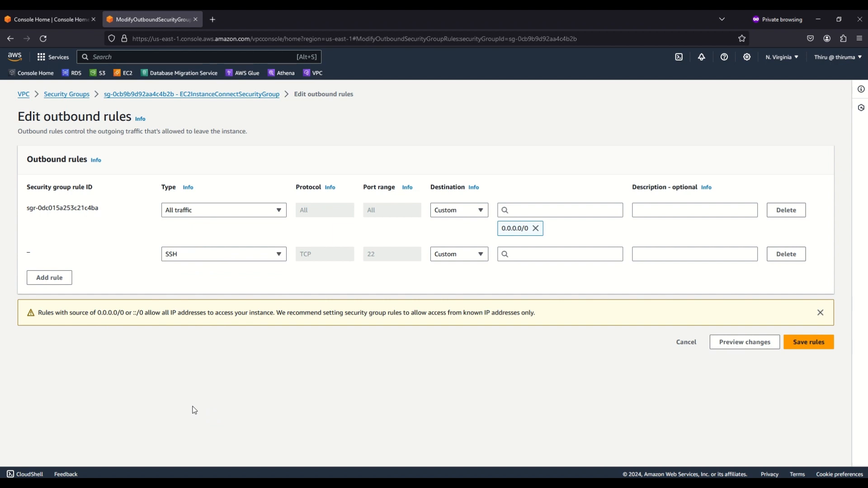
left_click(529, 255)
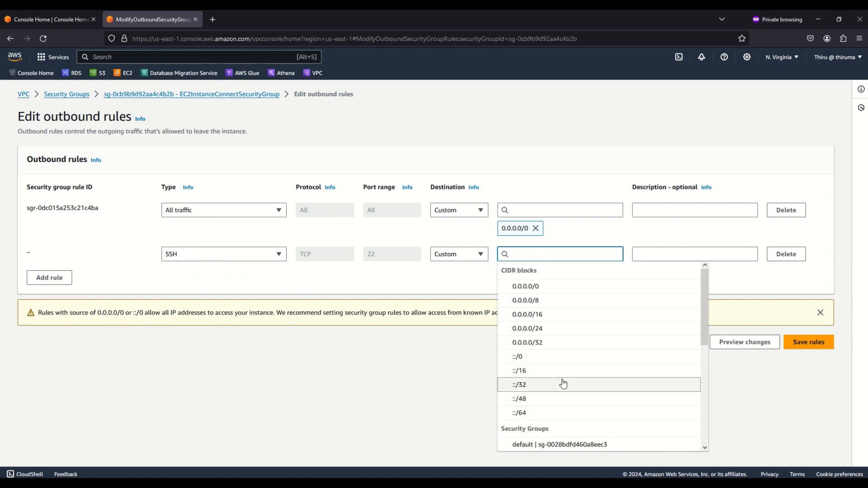
scroll(562, 382, "down", 3)
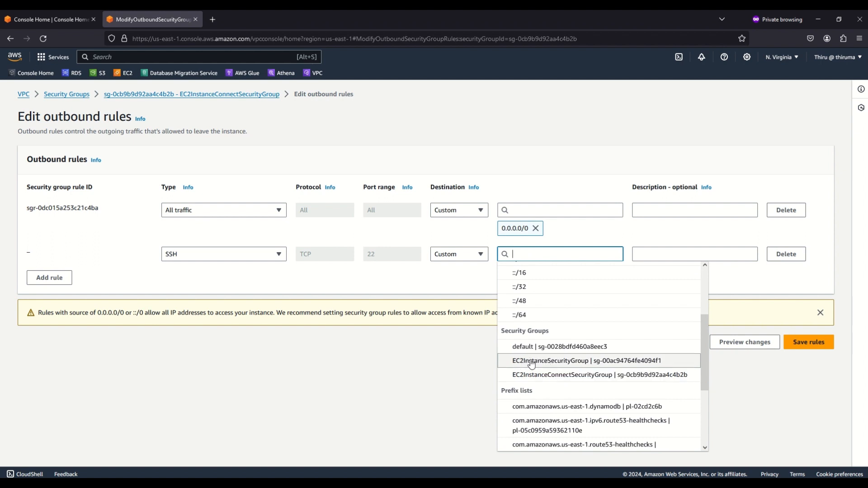
left_click(532, 365)
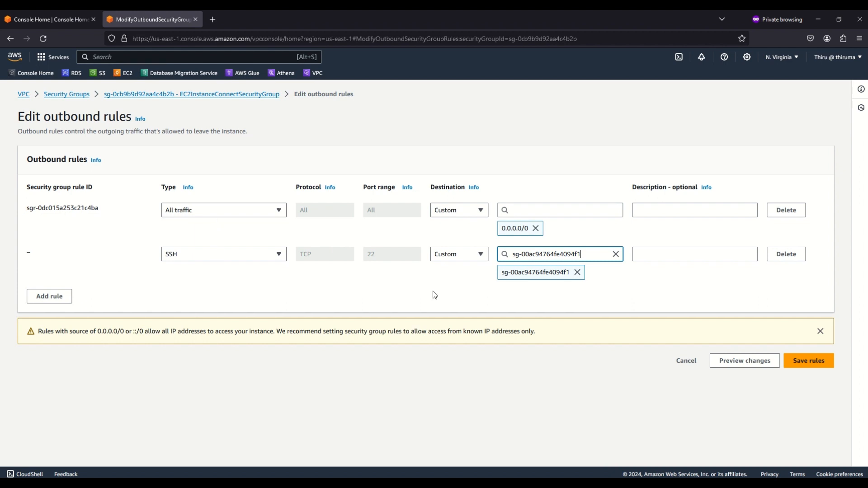
left_click(802, 214)
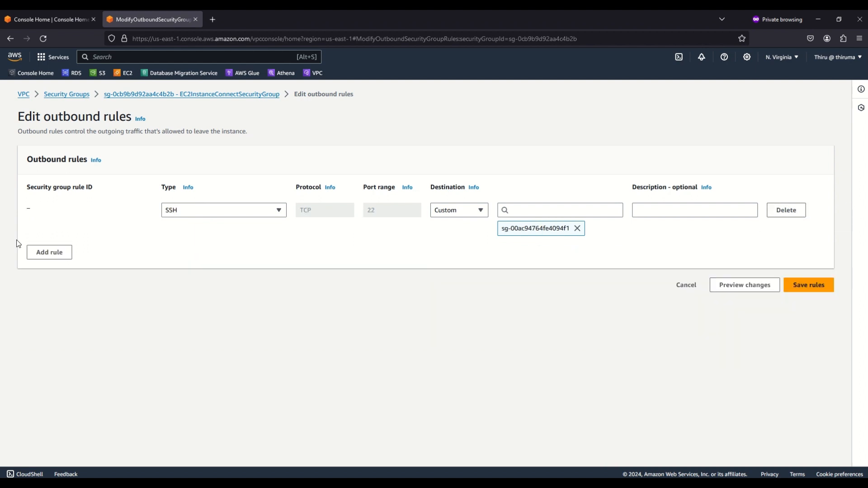
left_click(820, 286)
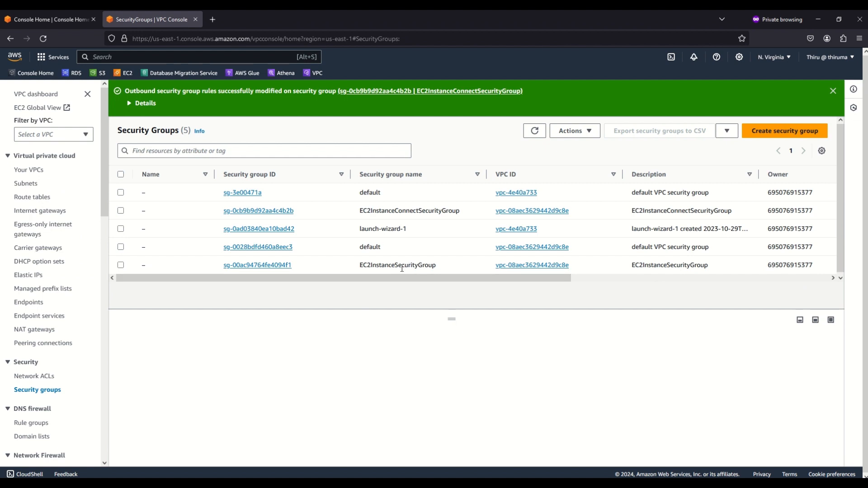
Select EC2InstanceSecurityGroup in the security groups list and open its inbound rules for editing
left_click(121, 265)
scroll(402, 331, "down", 1)
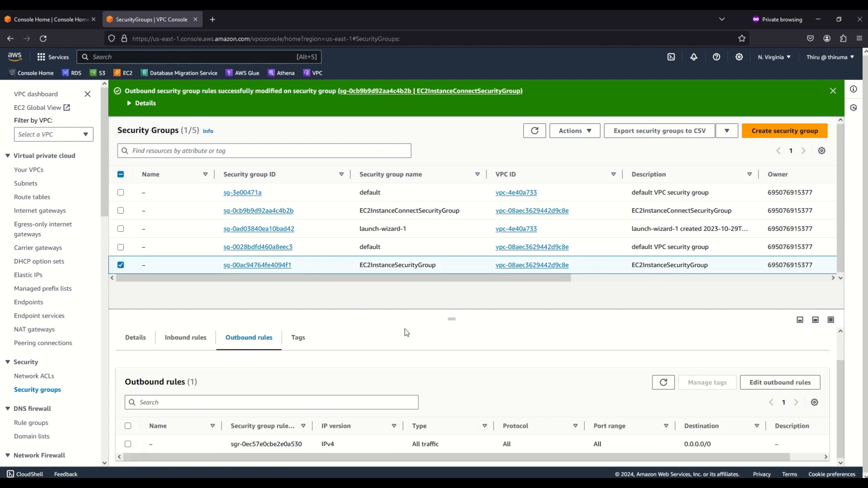
left_click(191, 338)
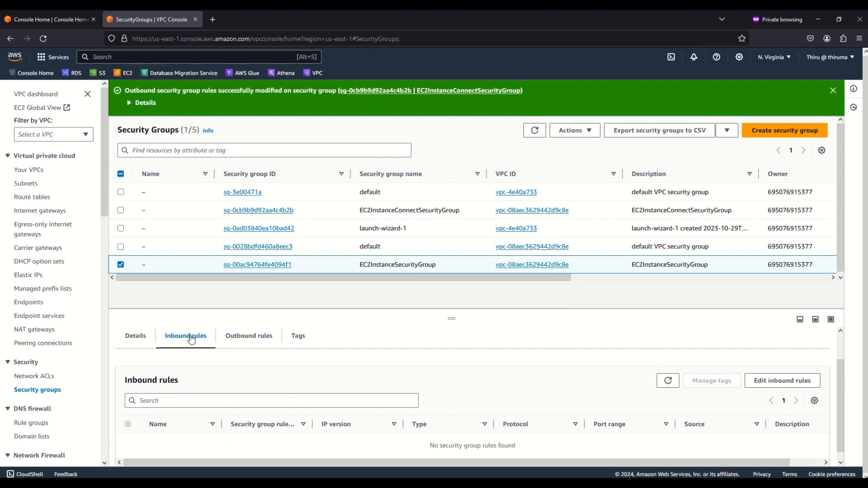
left_click(798, 384)
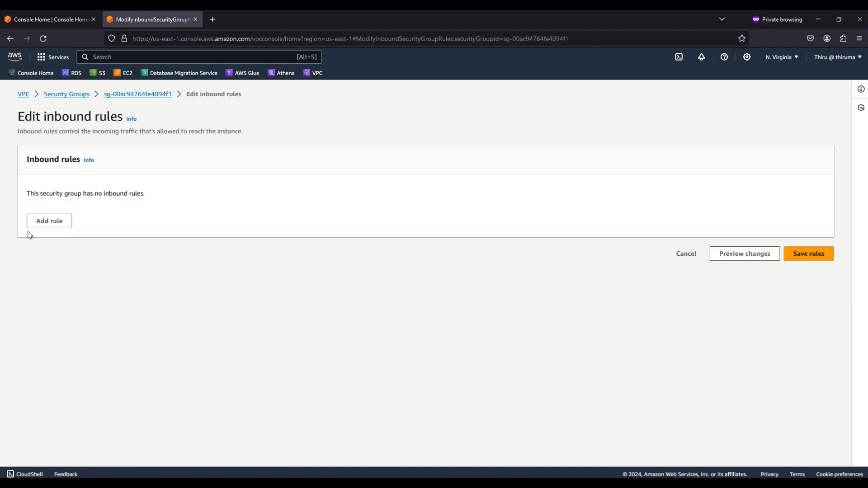
Add an inbound SSH rule with EC2InstanceConnectSecurityGroup as the custom source, and save the rules
left_click(51, 223)
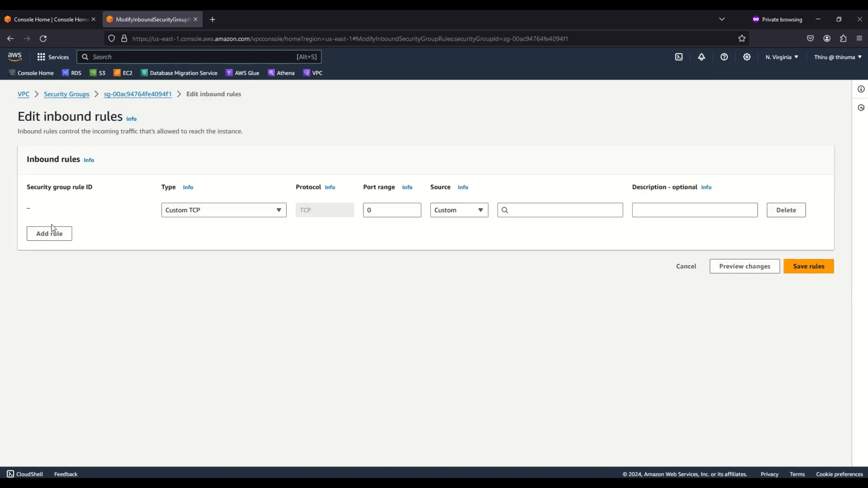
left_click(217, 213)
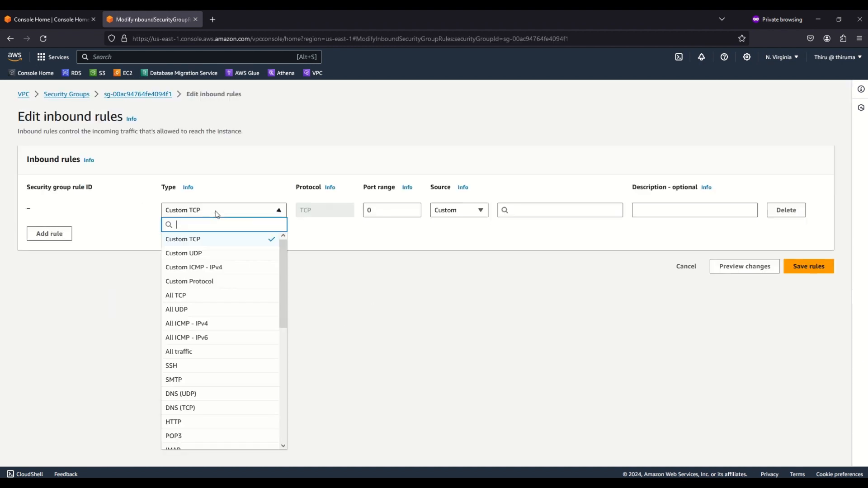
left_click(182, 365)
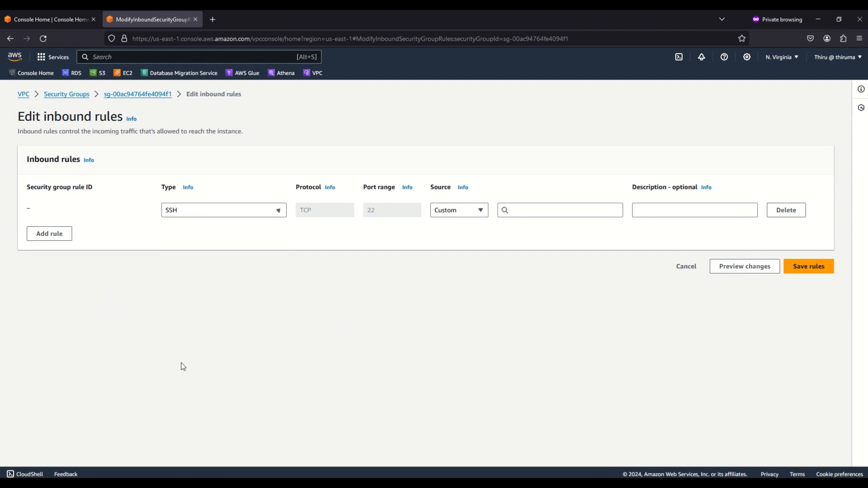
left_click(531, 209)
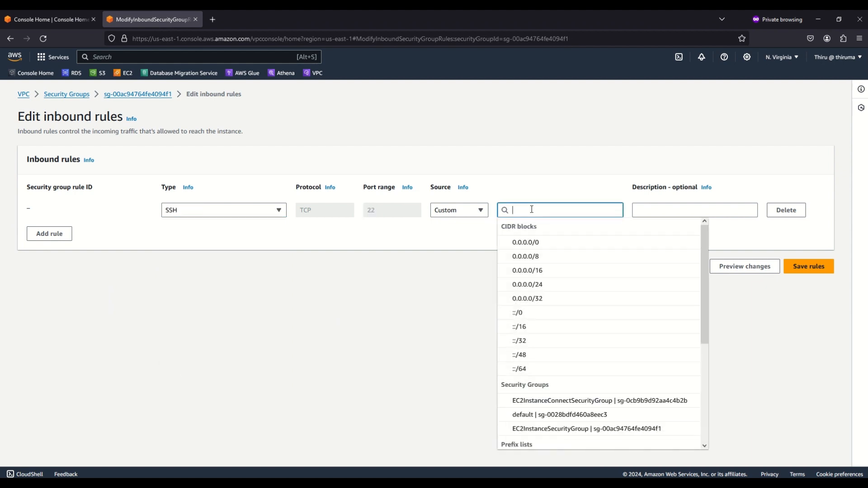
left_click(532, 401)
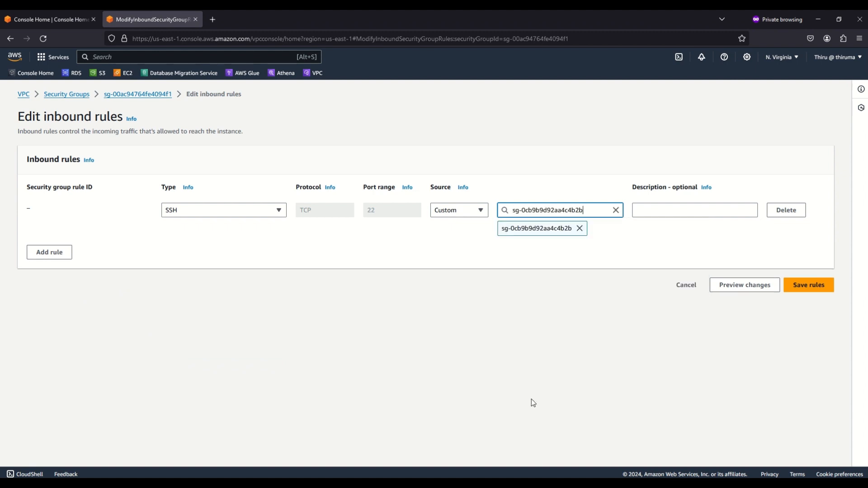
left_click(817, 288)
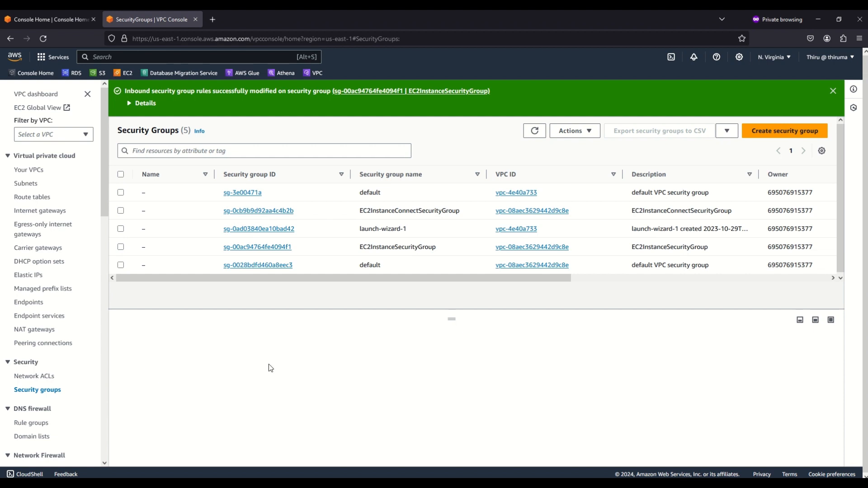
Open the EC2 service from Console Home in a new browser tab and view its key pairs
left_click(61, 20)
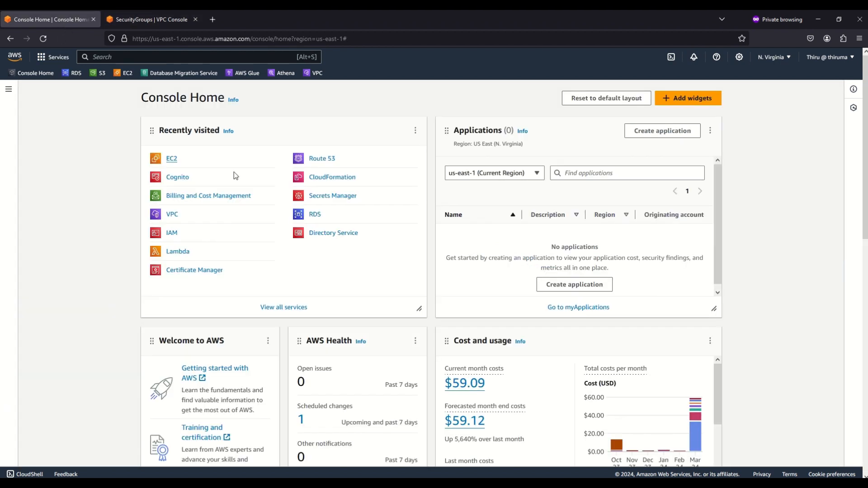
right_click(170, 159)
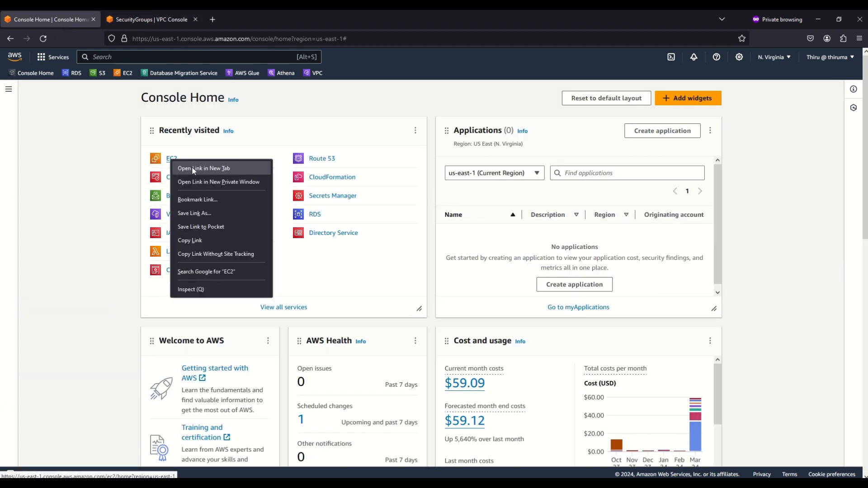
left_click(192, 168)
left_click(143, 21)
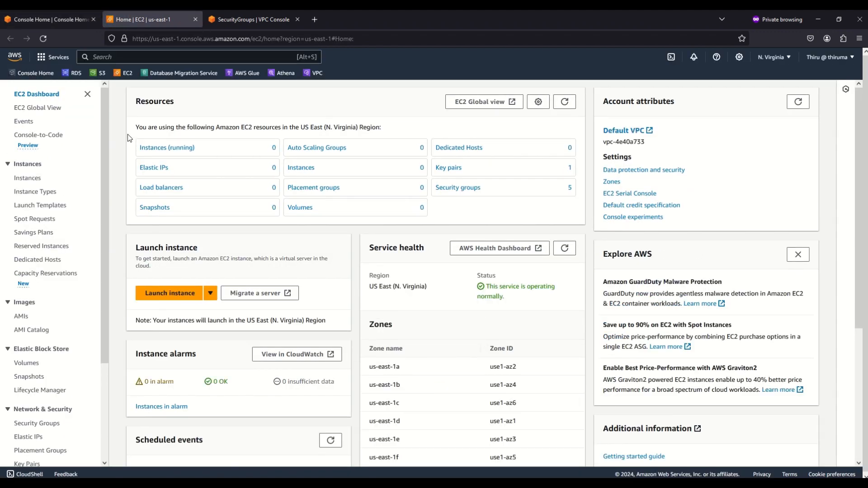
scroll(79, 172, "down", 5)
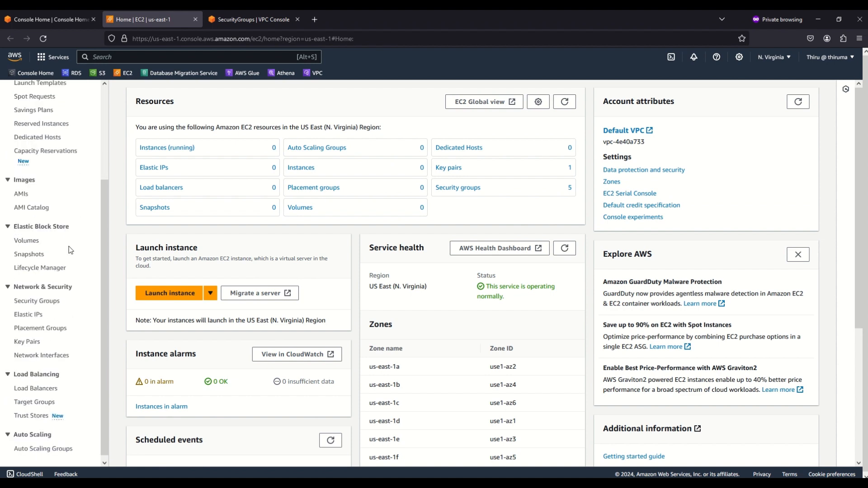
left_click(32, 343)
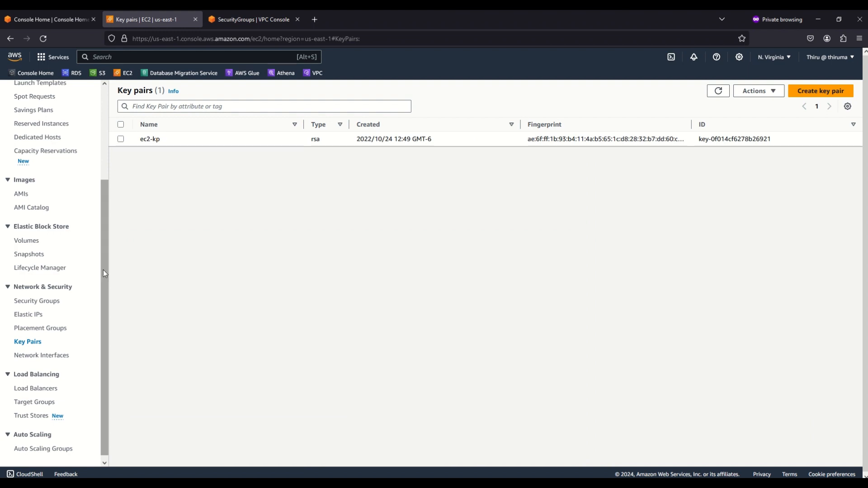
Start launching a new EC2 instance from the Instances page and name it PrivateEC2Instance
scroll(28, 189, "up", 3)
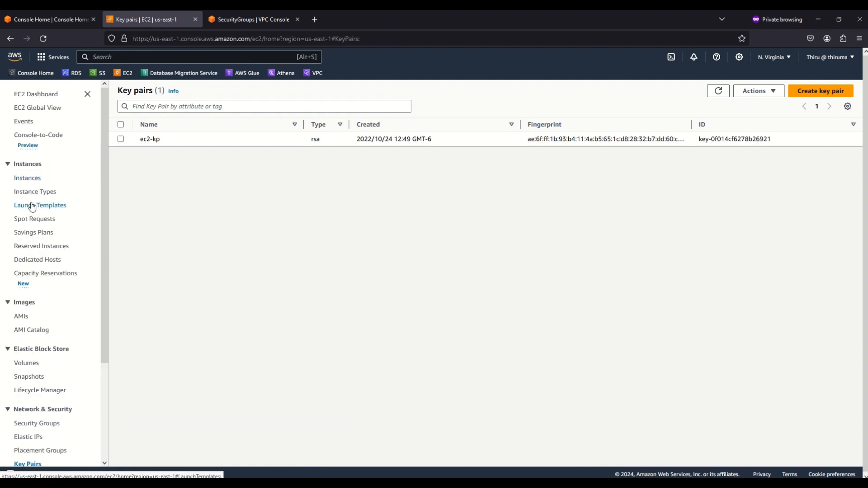
left_click(28, 180)
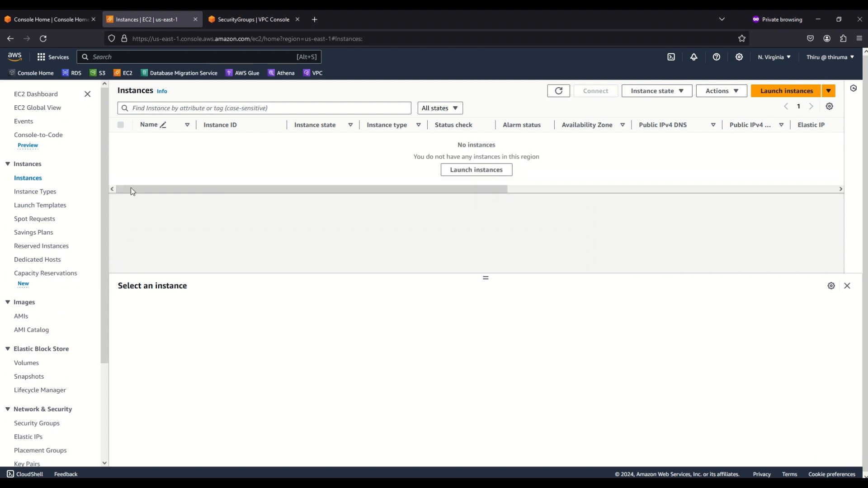
left_click(785, 96)
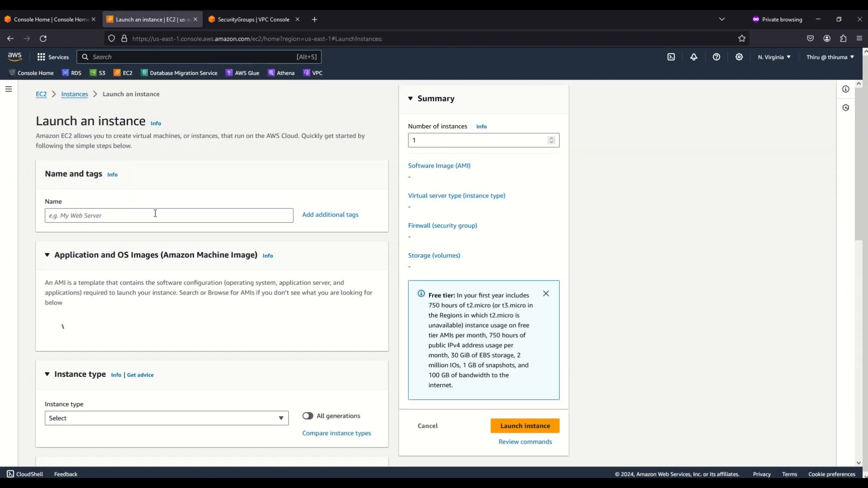
left_click(84, 216)
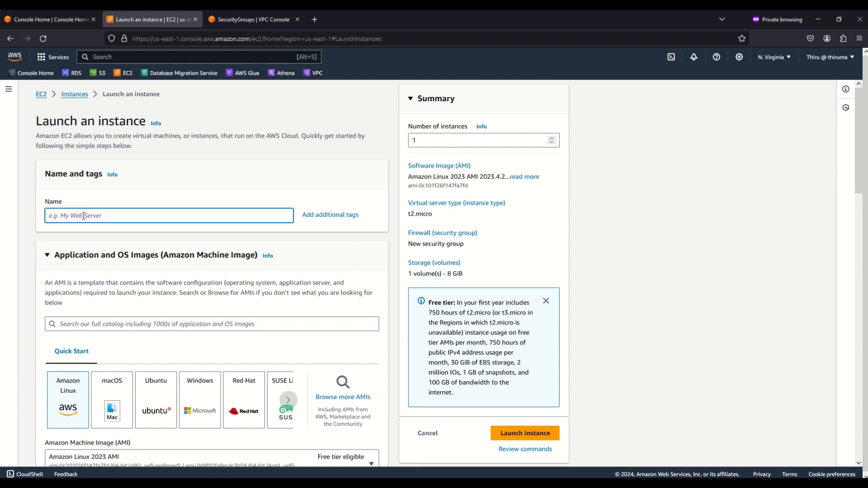
type("PrivateEC2Instance")
Choose ec2-kp as the key pair for the new instance
scroll(185, 276, "down", 2)
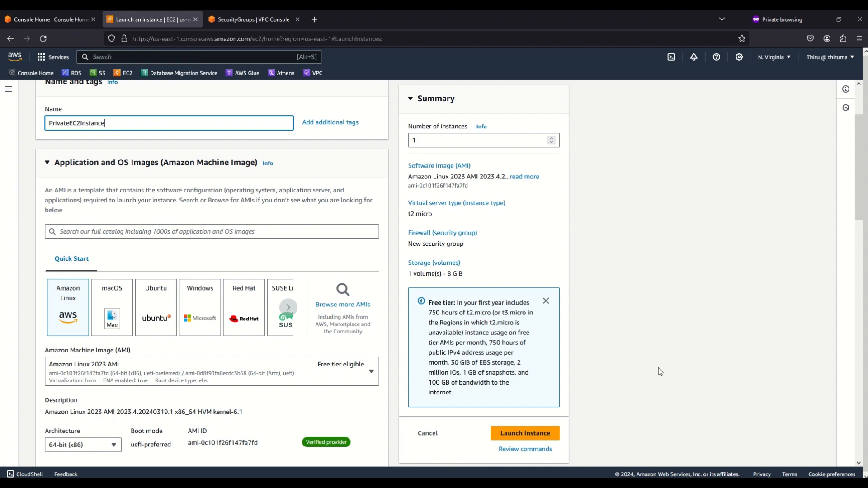
scroll(659, 372, "down", 2)
scroll(660, 371, "down", 3)
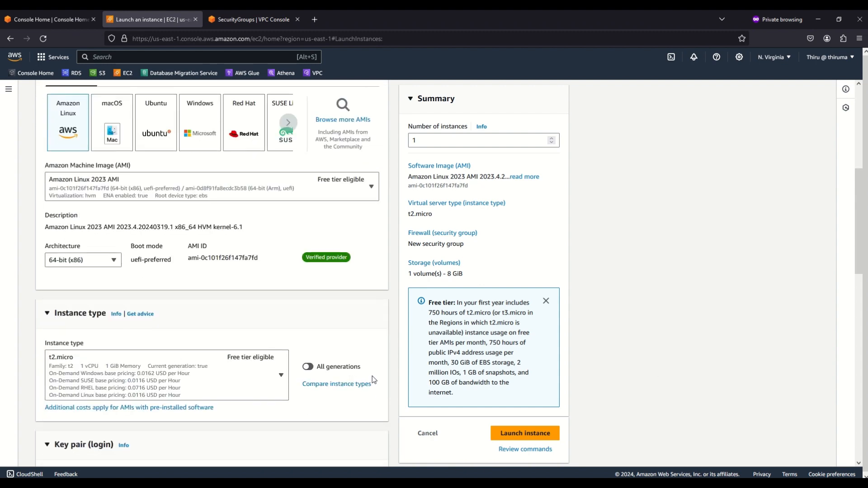
scroll(119, 375, "down", 2)
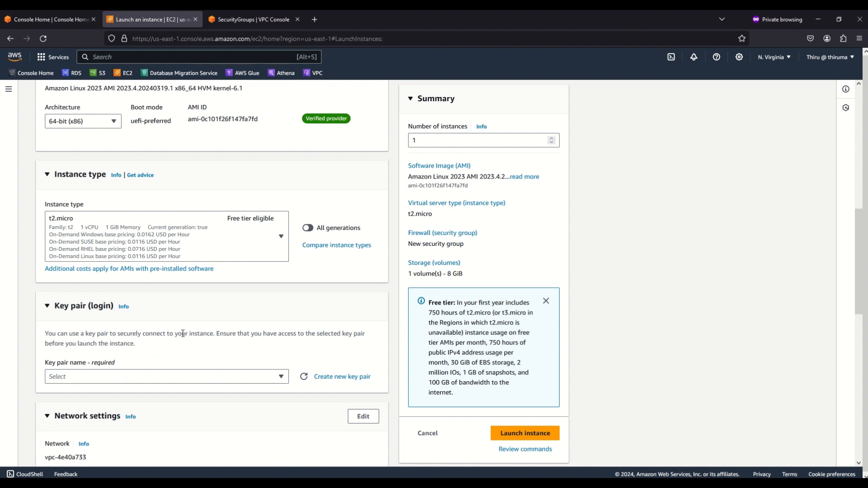
scroll(182, 334, "down", 1)
left_click(282, 332)
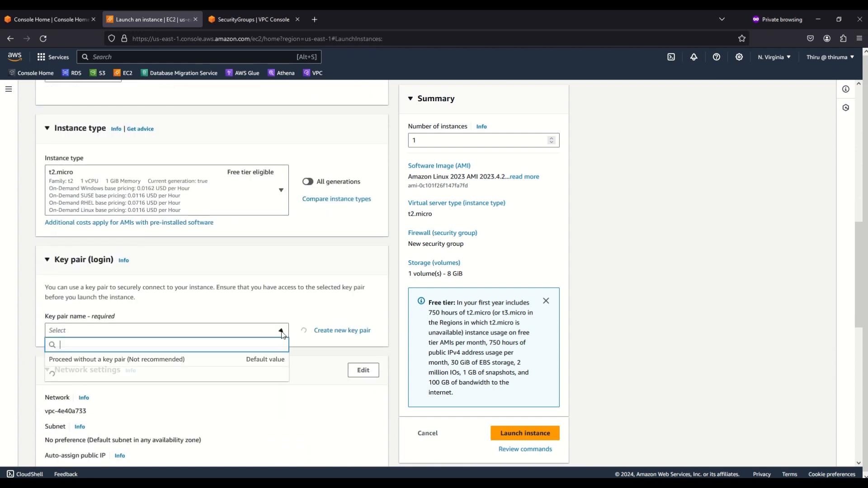
left_click(68, 380)
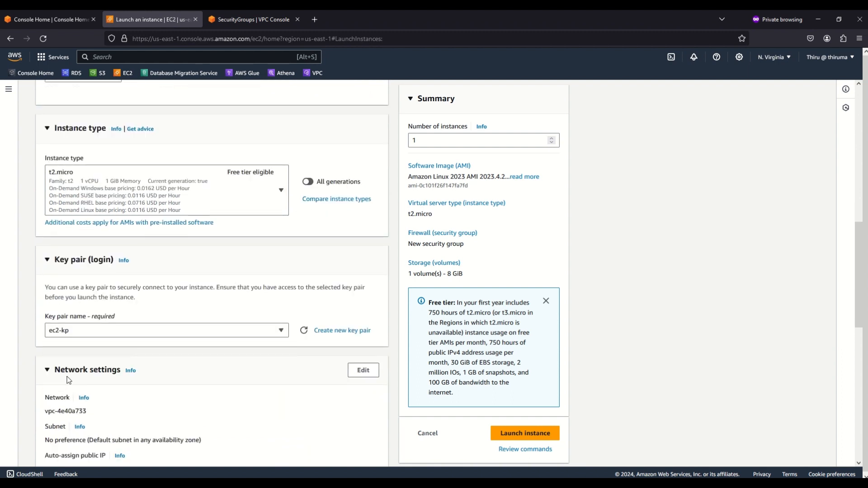
Edit the instance's network settings to use EC2InstanceConnectDemo-vpc and the subnet EC2InstanceConnectDemo-subnet-private2-us-east-1b
scroll(185, 400, "down", 1)
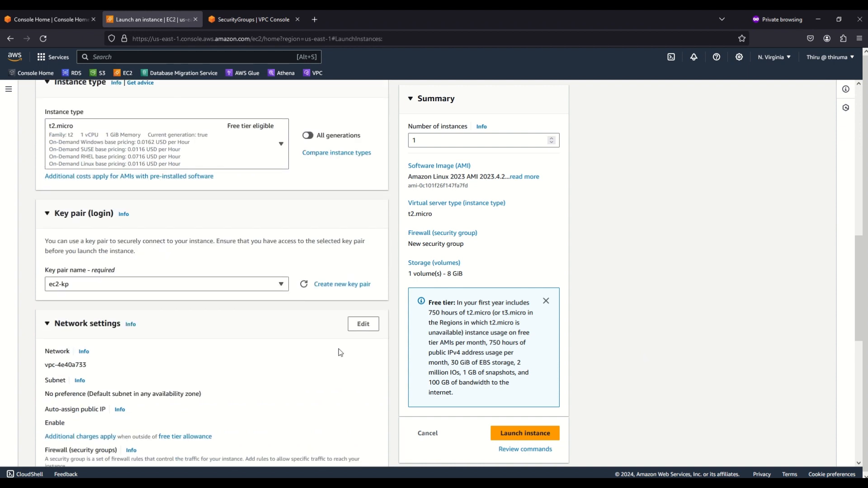
left_click(365, 325)
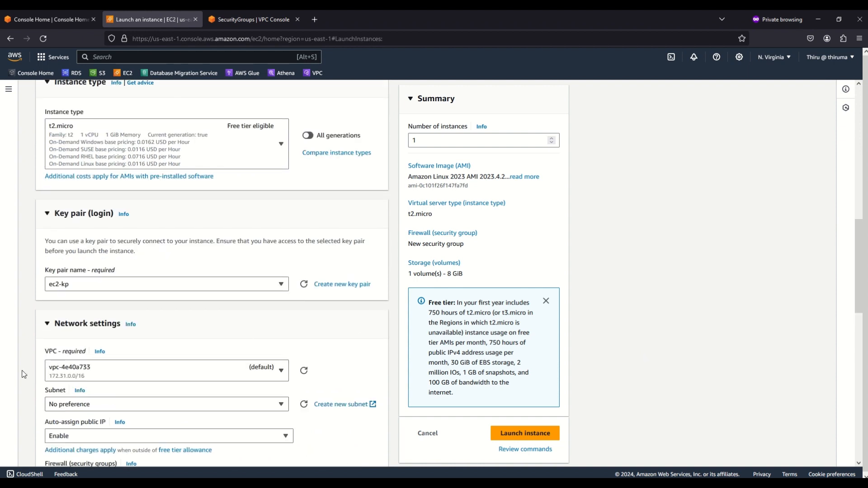
left_click(180, 377)
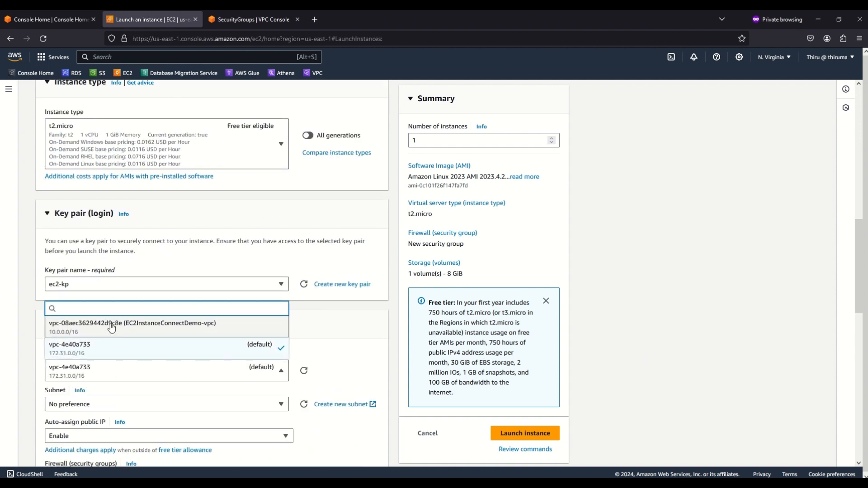
left_click(112, 327)
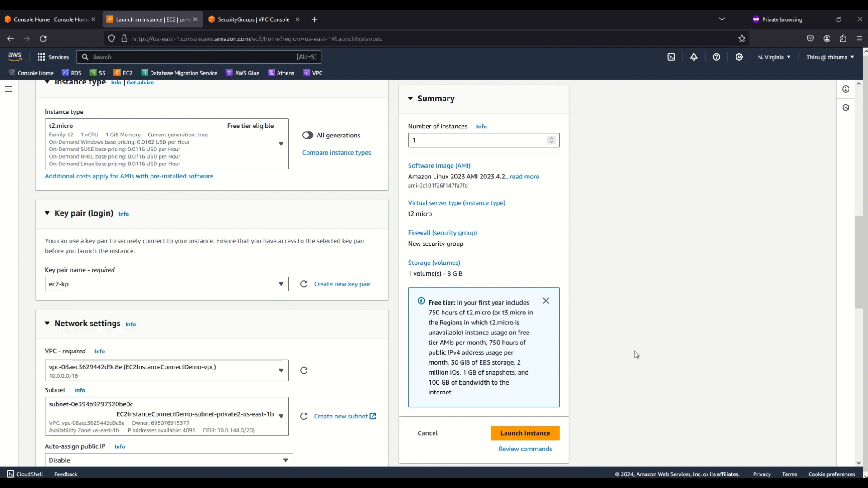
scroll(629, 345, "down", 2)
left_click(91, 322)
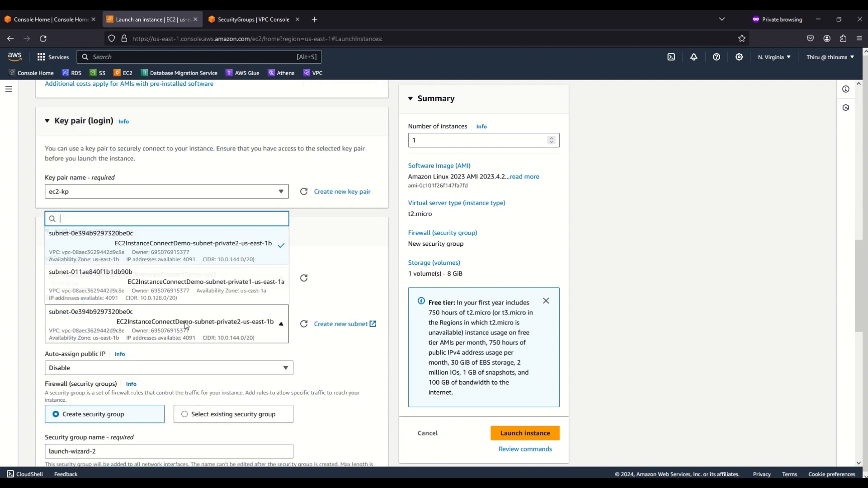
left_click(254, 249)
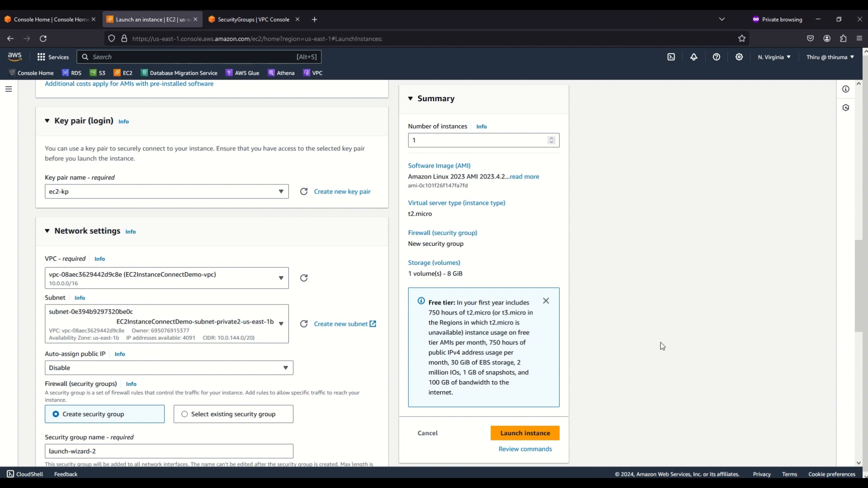
Switch the instance's firewall to an existing security group and choose EC2InstanceSecurityGroup
scroll(662, 346, "down", 2)
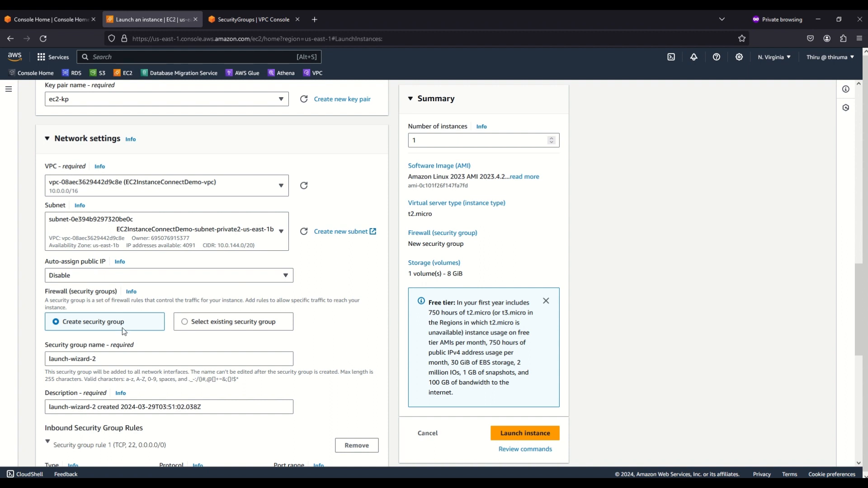
left_click(188, 324)
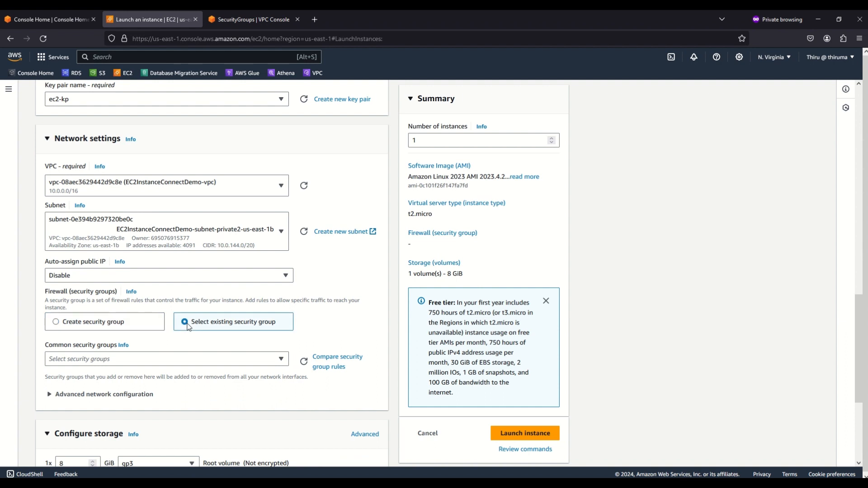
left_click(240, 366)
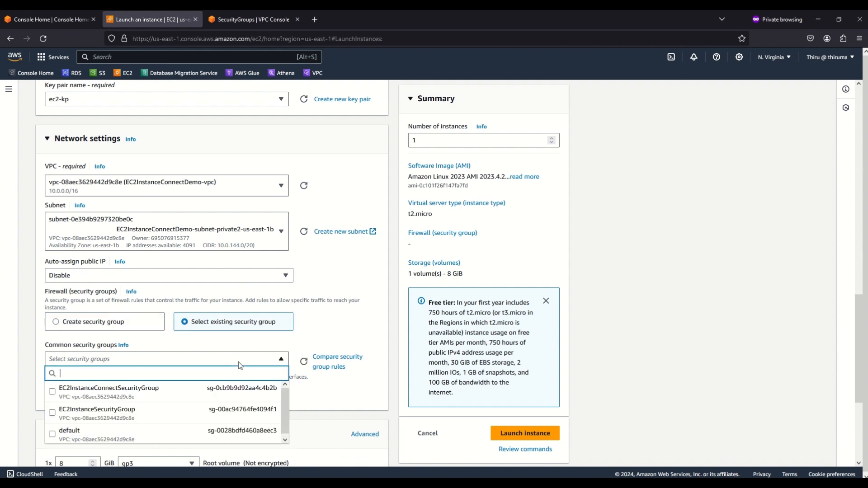
left_click(57, 414)
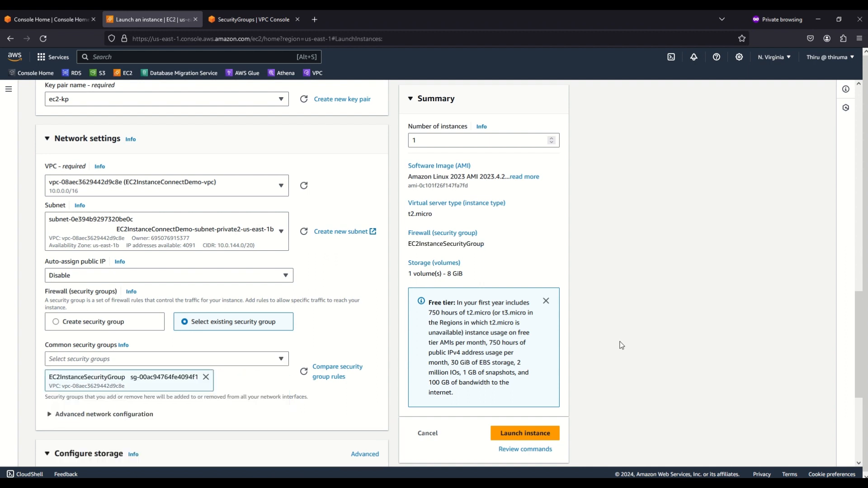
Launch the configured instance, return to the Instances page and refresh its list
scroll(636, 345, "down", 1)
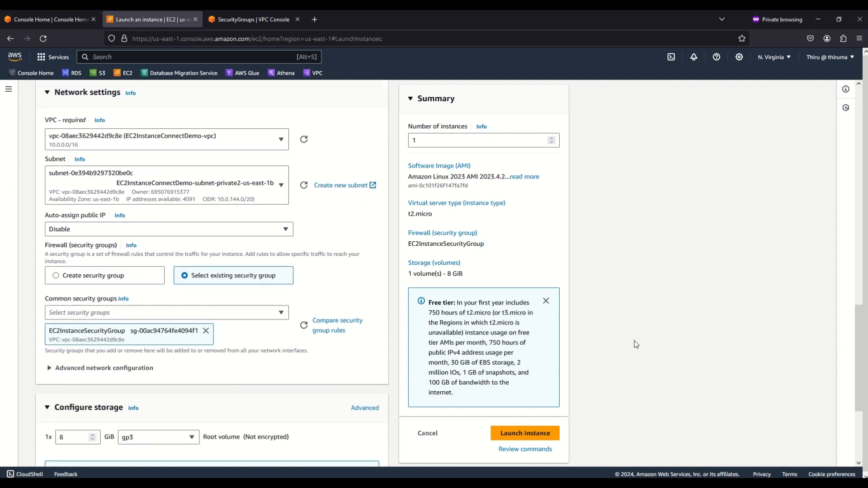
scroll(636, 344, "down", 2)
scroll(635, 343, "down", 2)
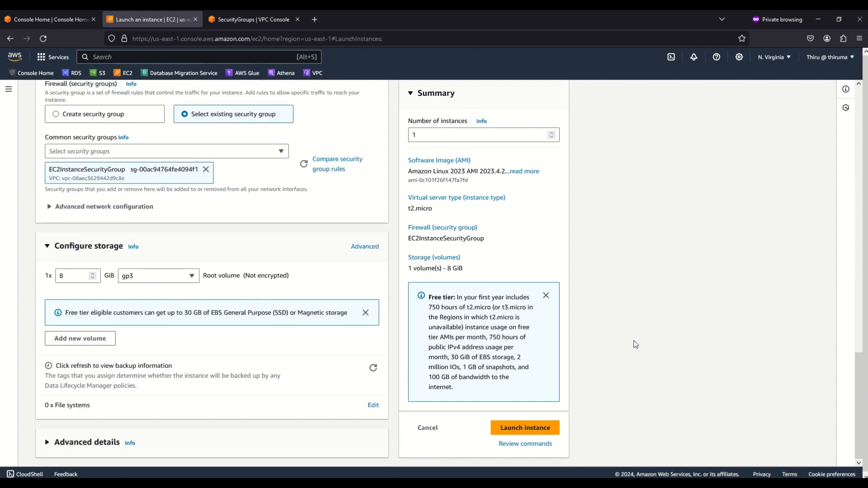
left_click(530, 430)
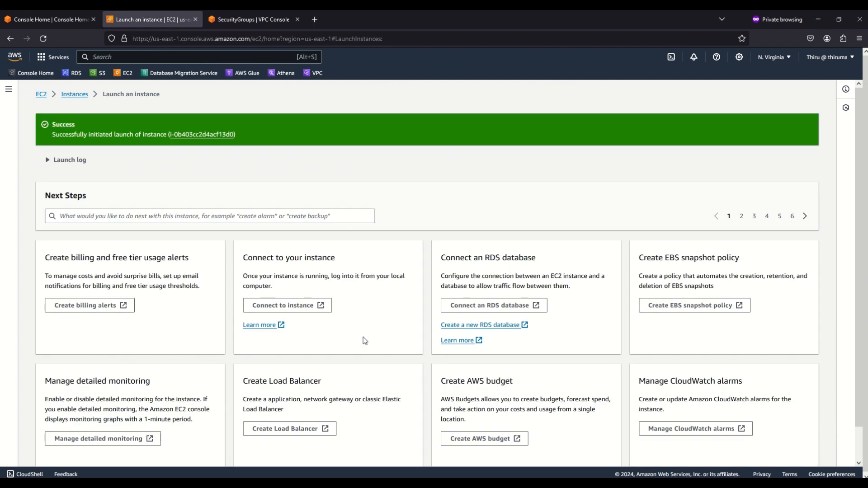
left_click(66, 95)
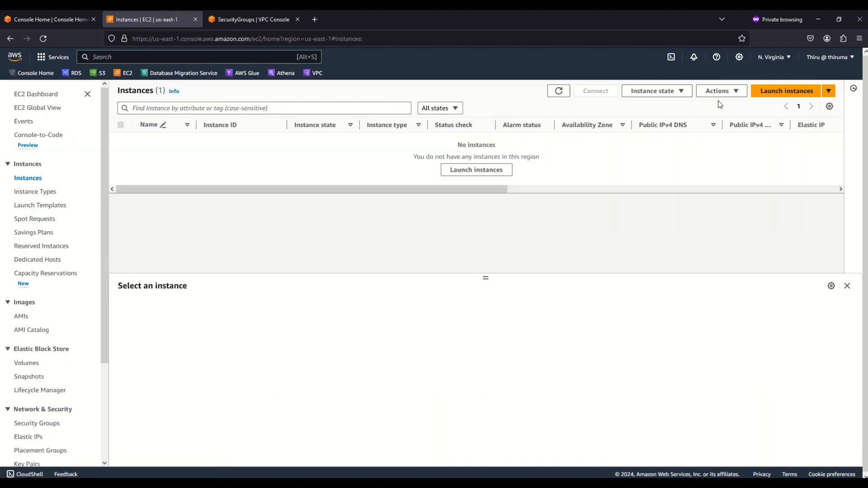
left_click(557, 93)
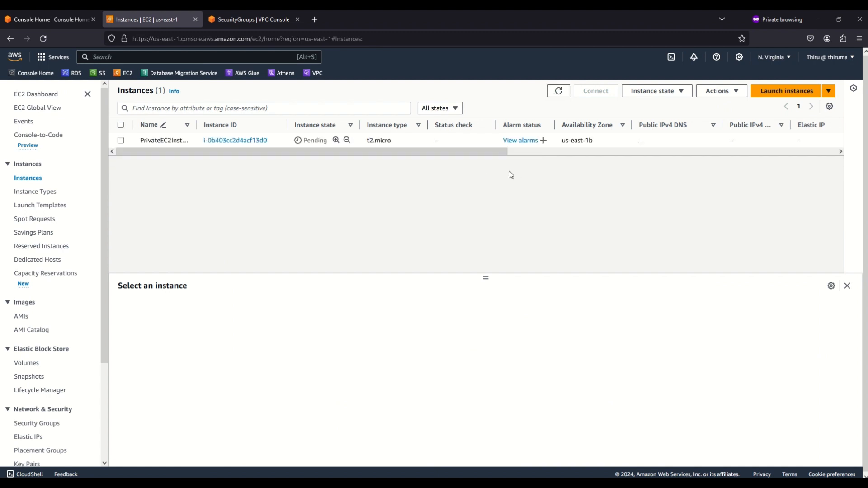
In the VPC console, start creating an endpoint of category EC2 Instance Connect Endpoint in EC2InstanceConnectDemo-vpc
left_click(247, 22)
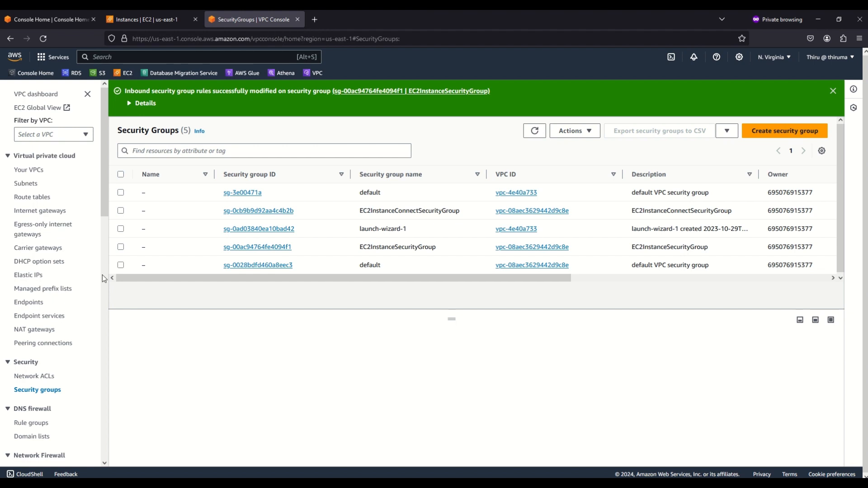
left_click(30, 302)
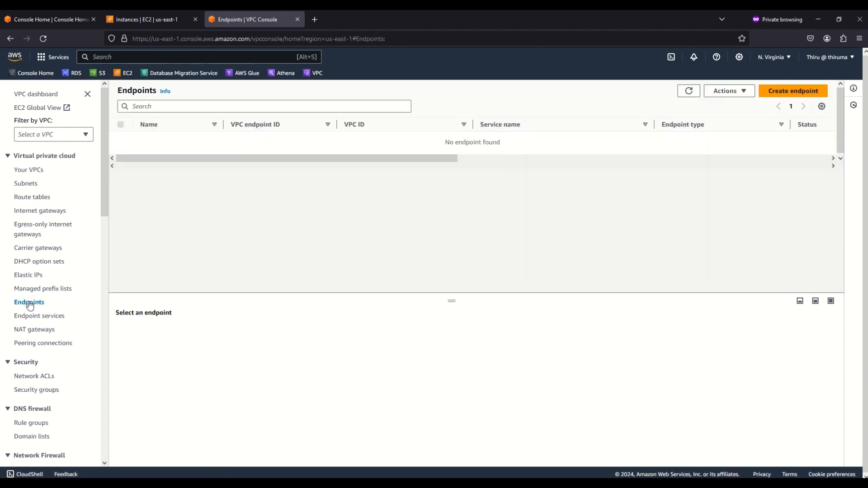
left_click(784, 90)
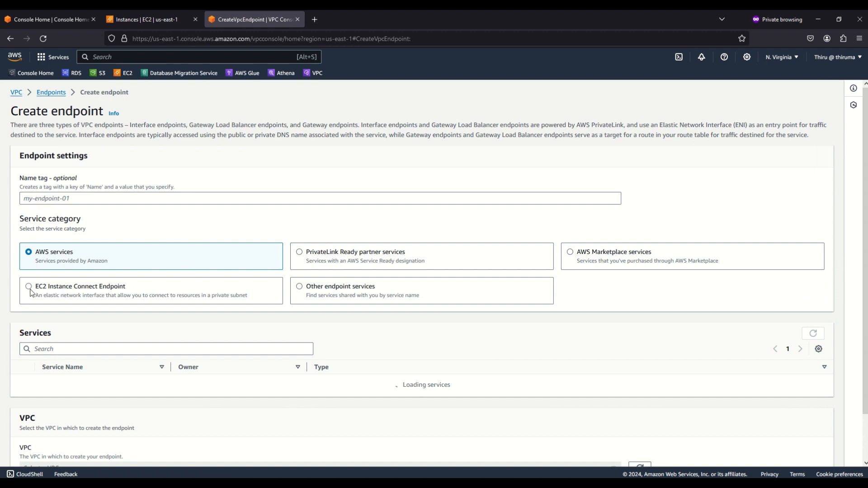
left_click(30, 291)
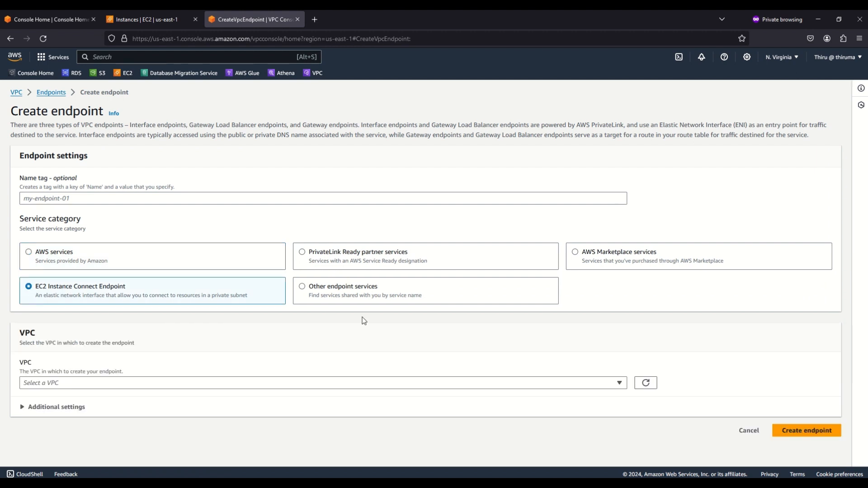
left_click(178, 384)
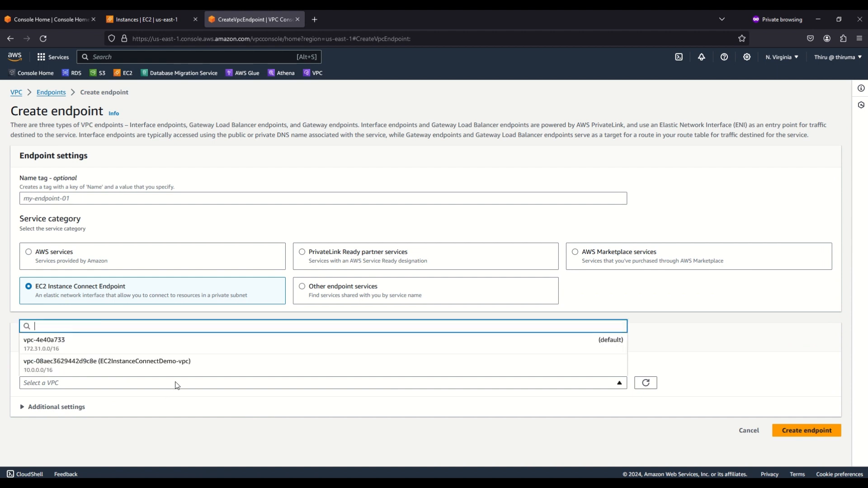
left_click(157, 367)
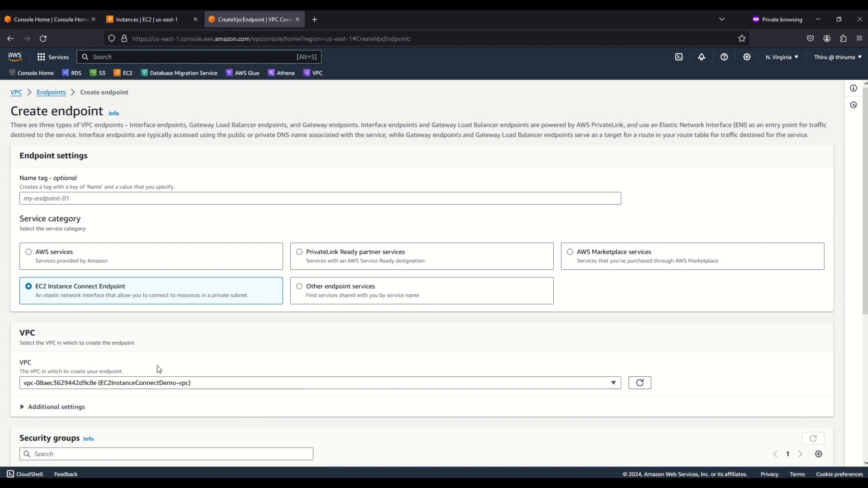
Assign EC2InstanceConnectSecurityGroup and the subnet EC2InstanceConnectDemo-subnet-private1-us-east-1a to the new endpoint
scroll(787, 366, "down", 3)
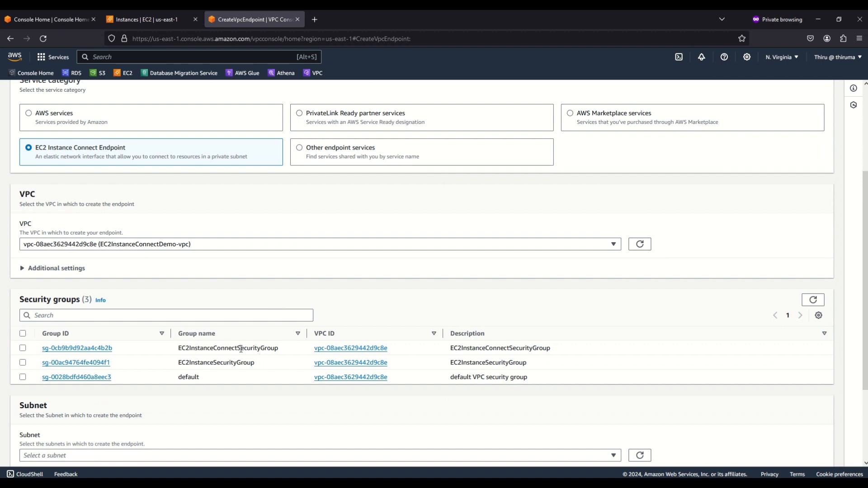
left_click(22, 348)
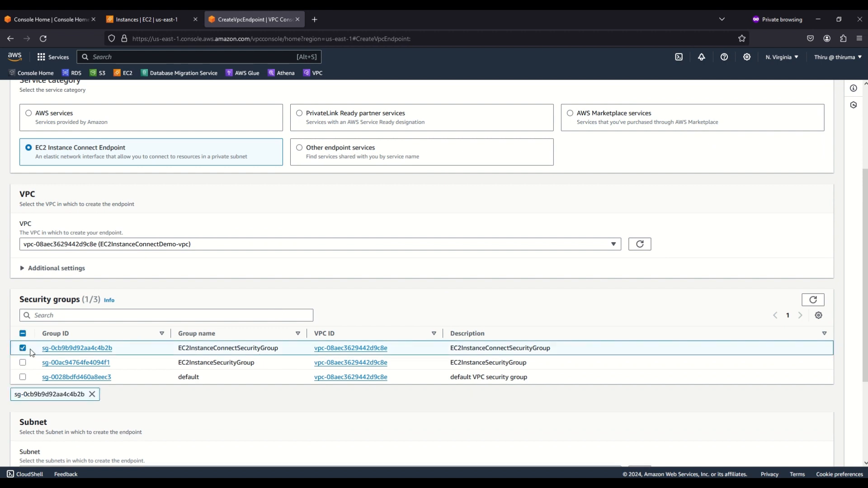
scroll(594, 352, "down", 3)
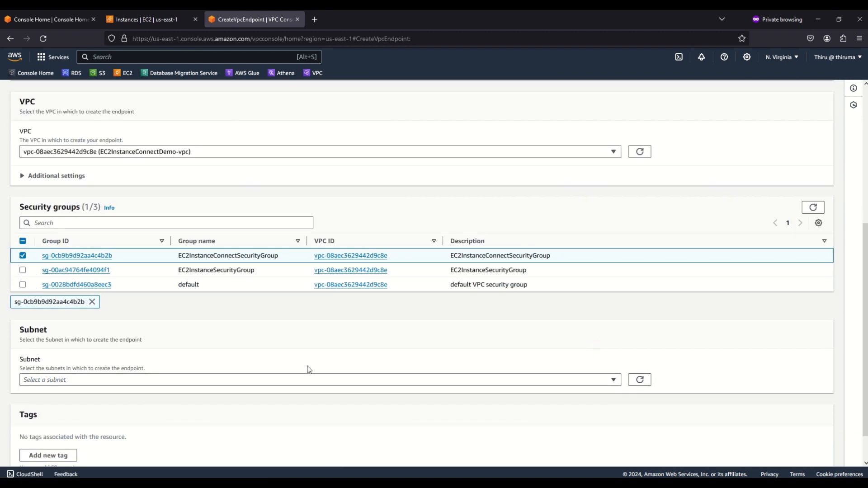
left_click(297, 382)
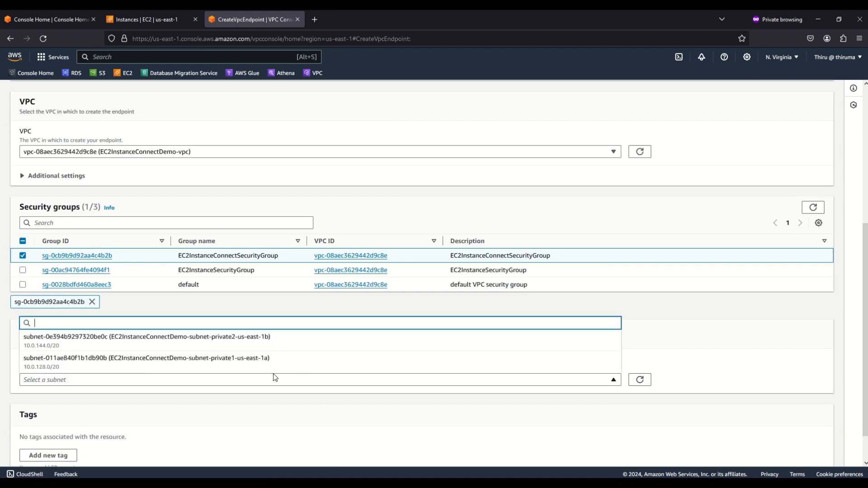
left_click(230, 361)
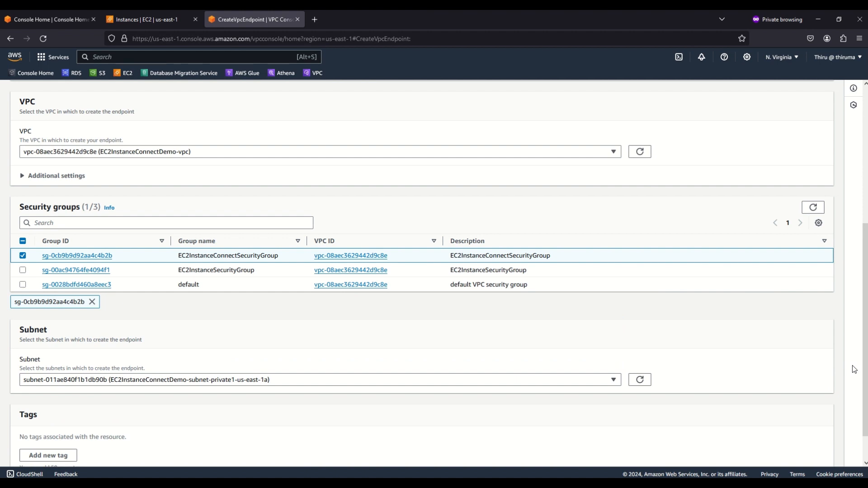
Create the configured EC2 Instance Connect Endpoint, dismiss the notification and refresh the endpoint list to check its status
scroll(854, 369, "down", 2)
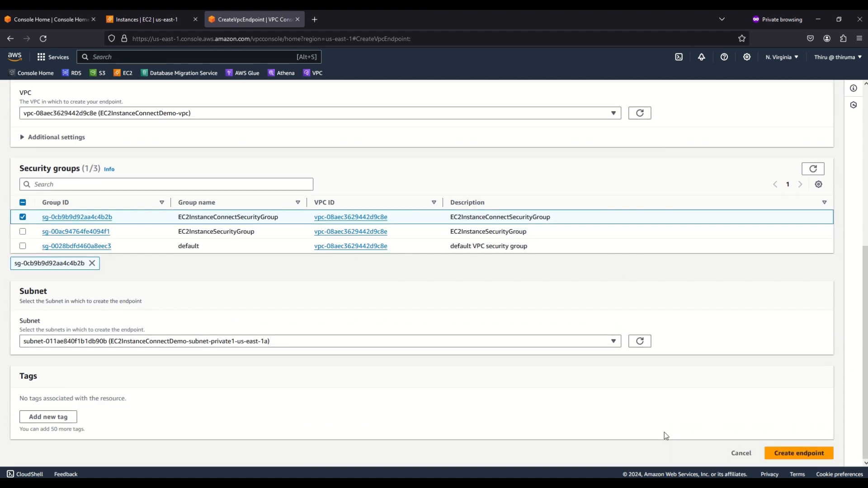
left_click(809, 456)
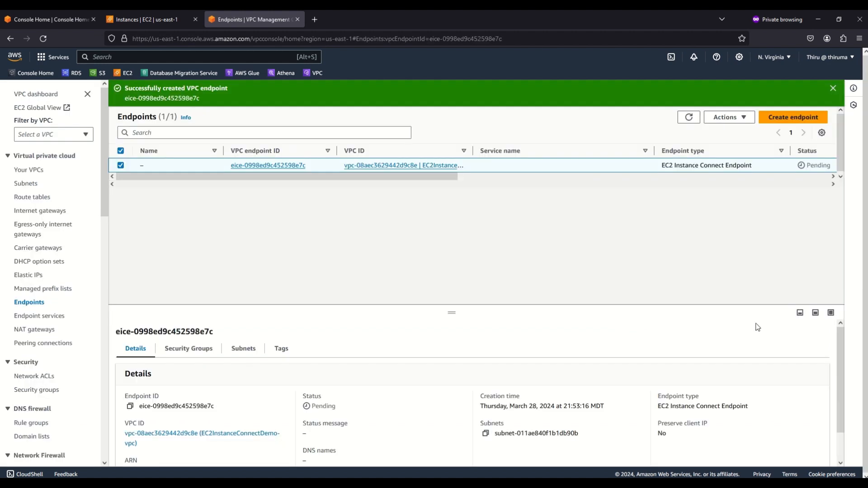
left_click(833, 88)
left_click(690, 92)
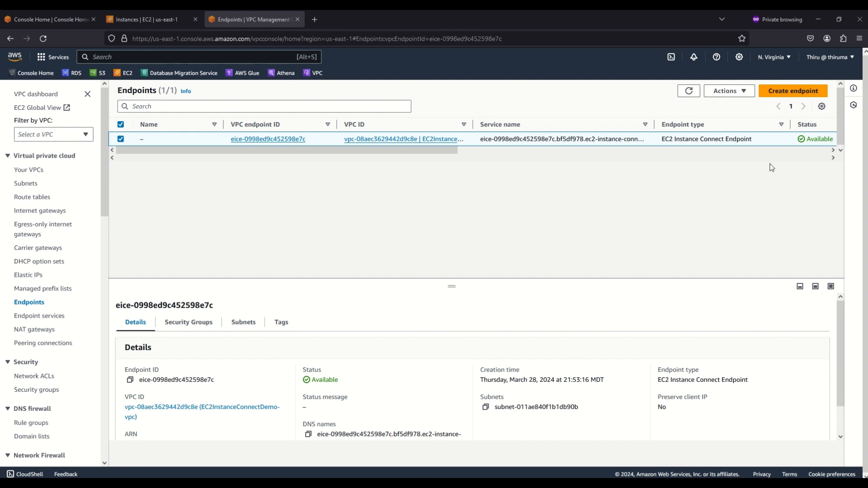
left_click_drag(452, 149, 369, 158)
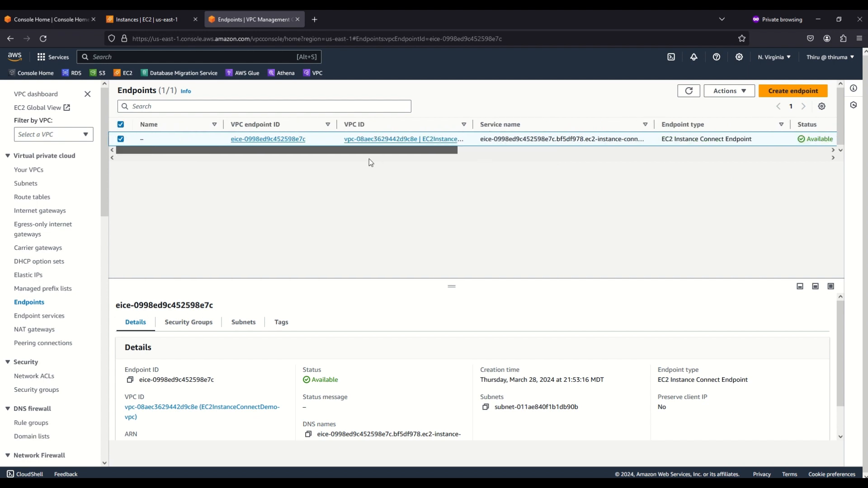
Return to the EC2 instances list and open the connection options for PrivateEC2Instance
left_click(151, 18)
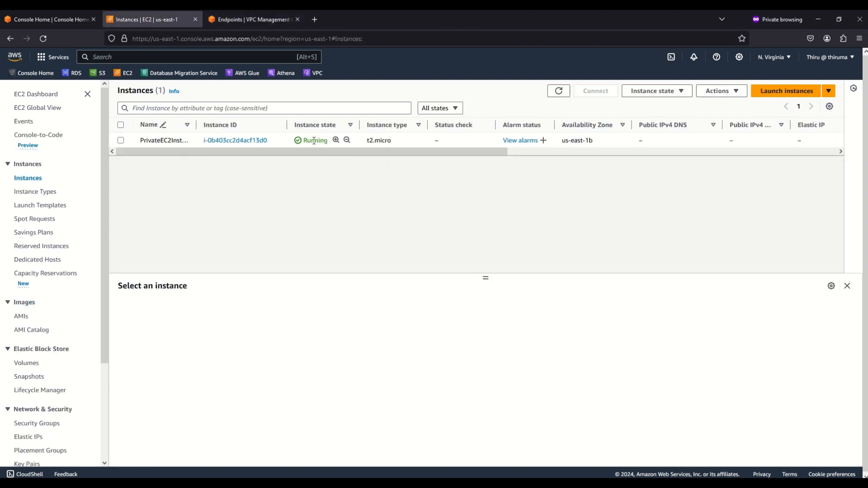
left_click(121, 140)
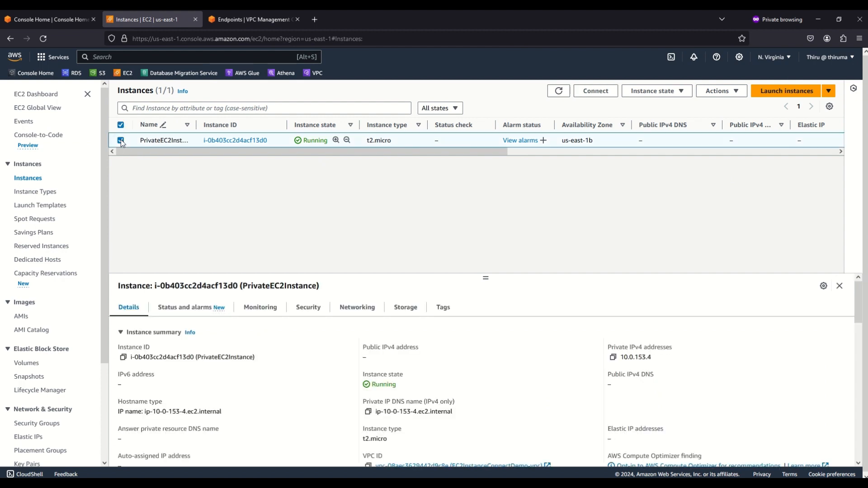
left_click(603, 93)
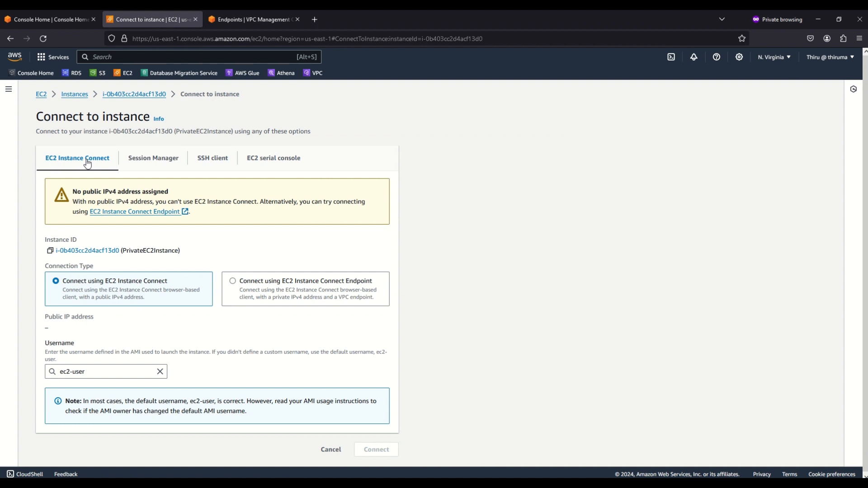
Connect to the instance through EC2 Instance Connect Endpoint eice-0998ed9c452598e7c, keeping username ec2-user and a 3600-second maximum tunnel duration
left_click(233, 282)
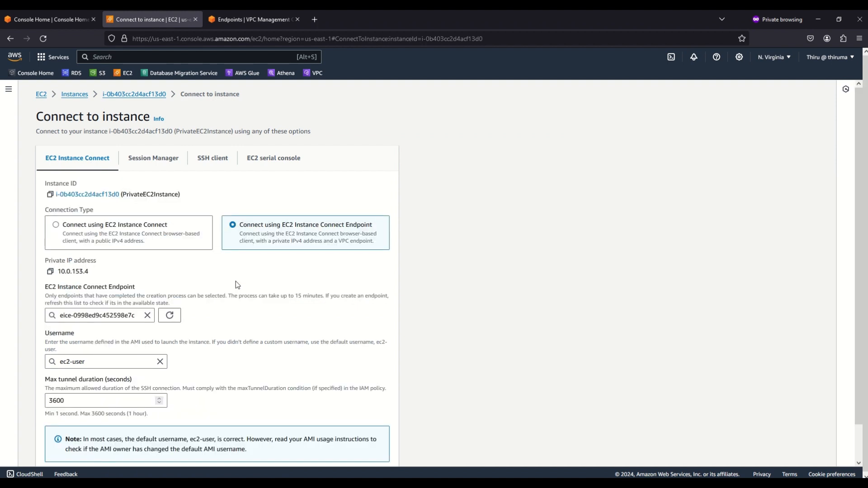
left_click(82, 315)
left_click(433, 323)
scroll(489, 332, "down", 2)
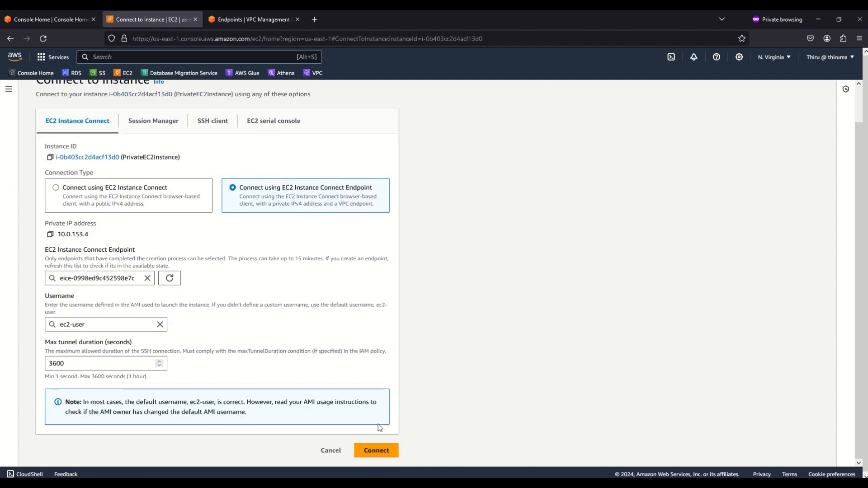
left_click(388, 450)
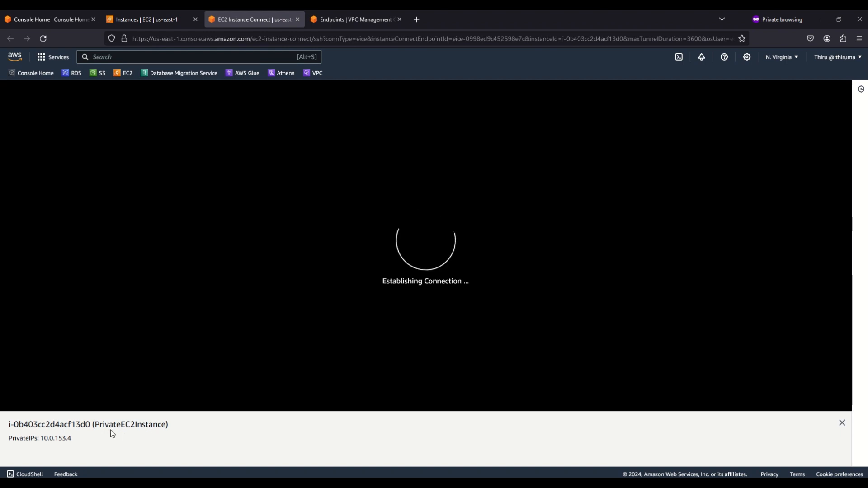
Check the instance name and private IP below the terminal, and test the shell with an empty command
left_click_drag(95, 424, 167, 427)
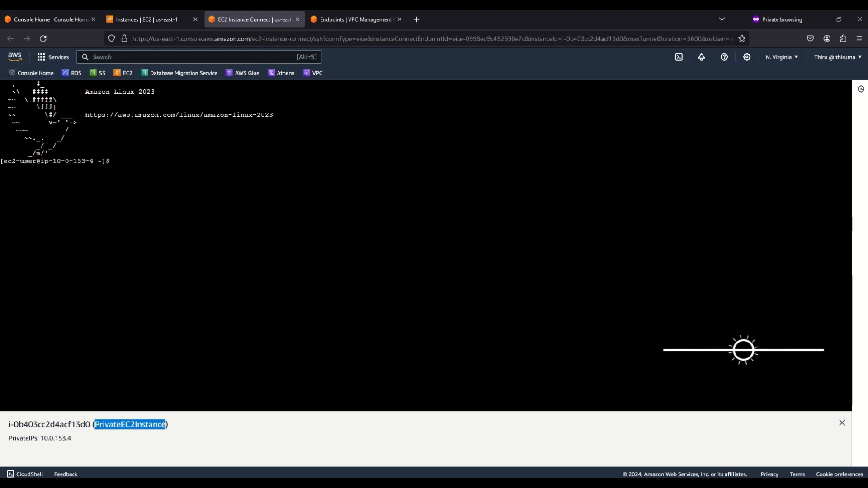
left_click(67, 443)
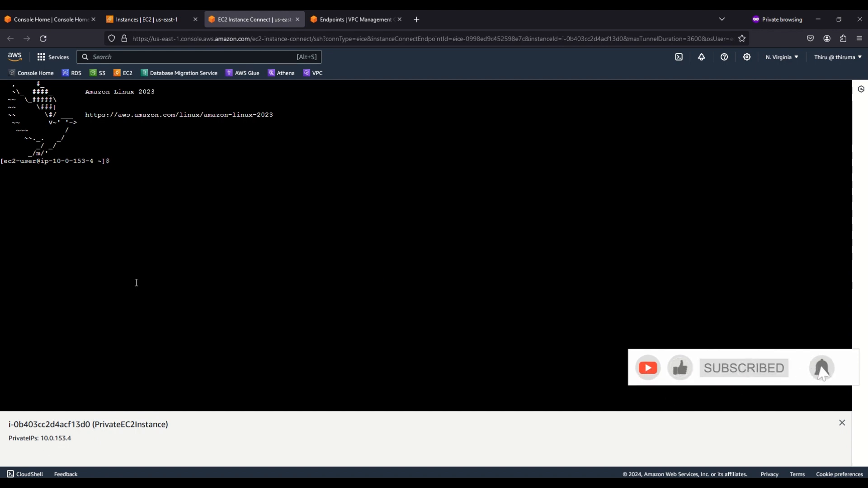
left_click(170, 169)
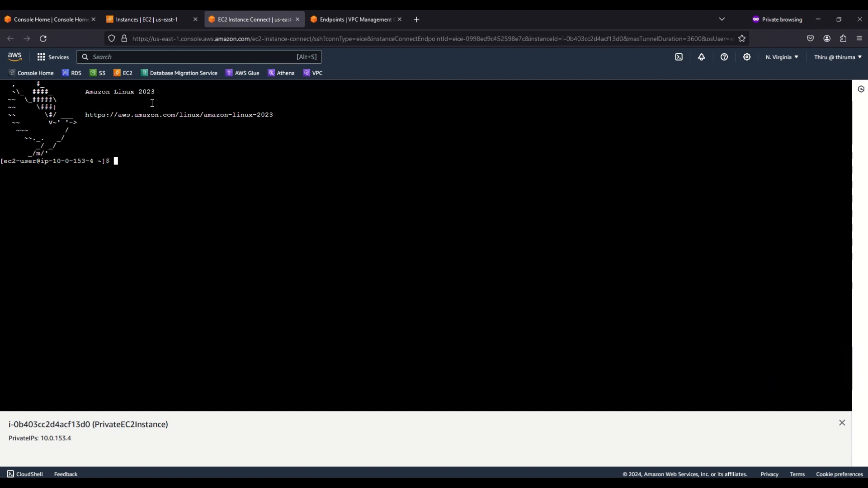
key("Return")
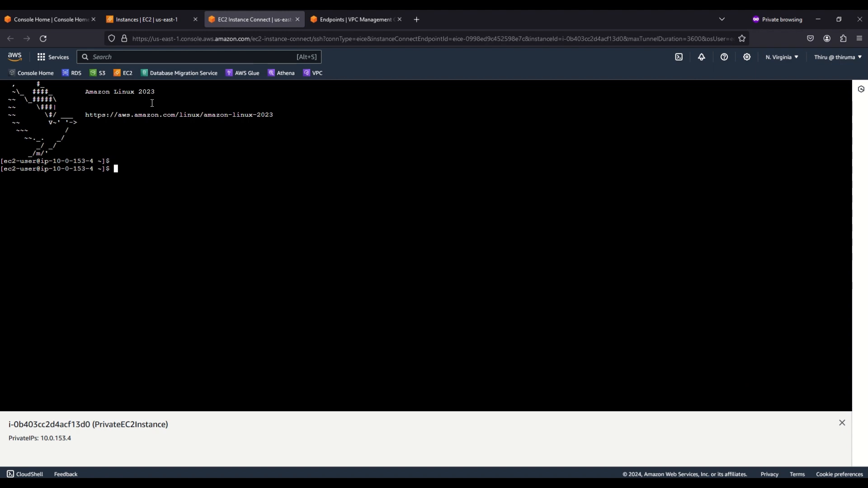
Compare the private IPv4 address in PrivateEC2Instance's details with the one shown in the terminal session
left_click(142, 19)
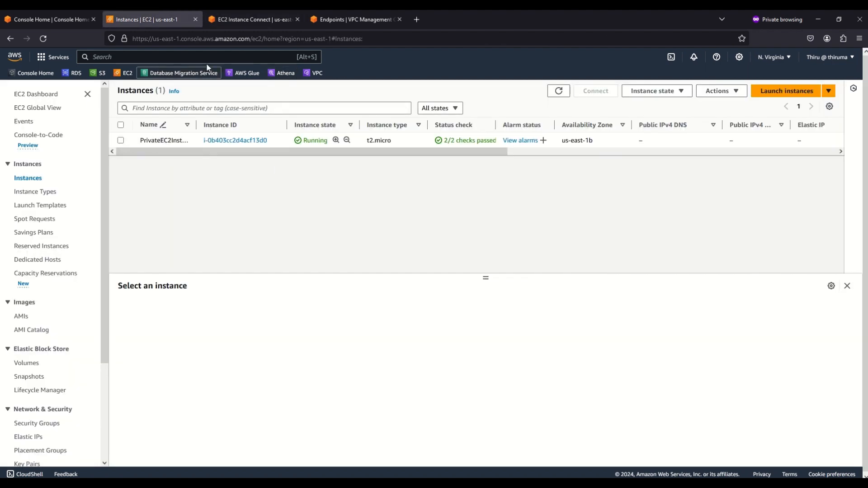
left_click(120, 141)
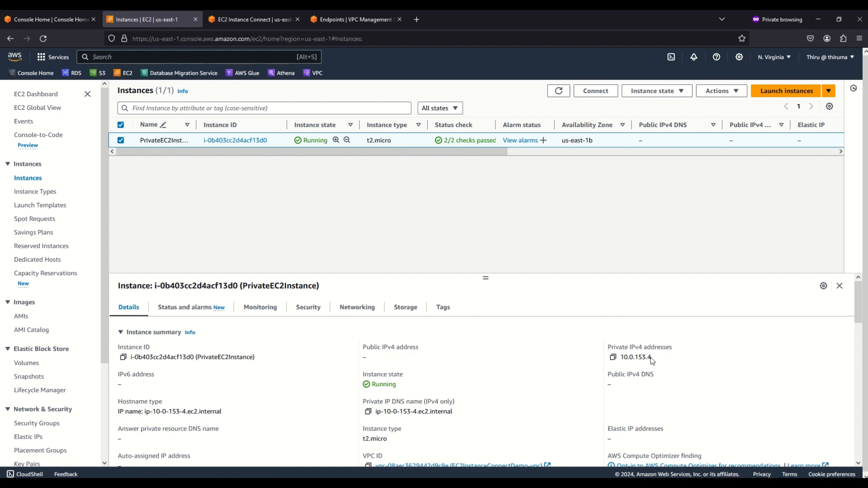
left_click(263, 22)
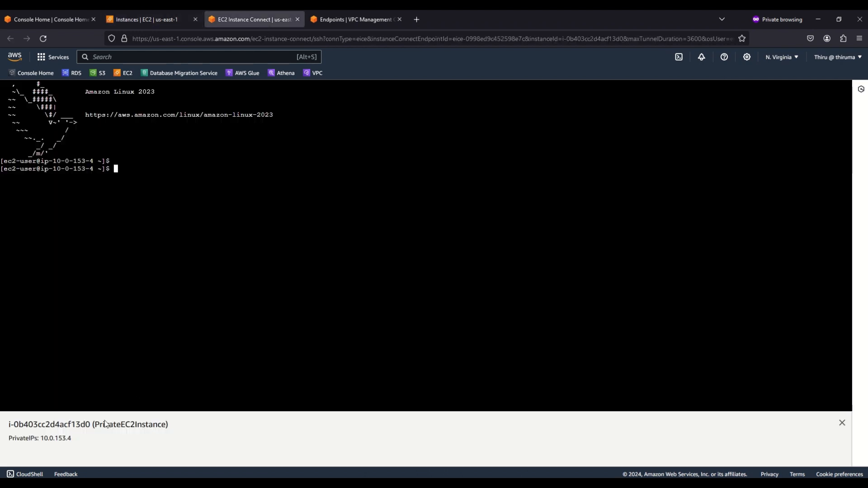